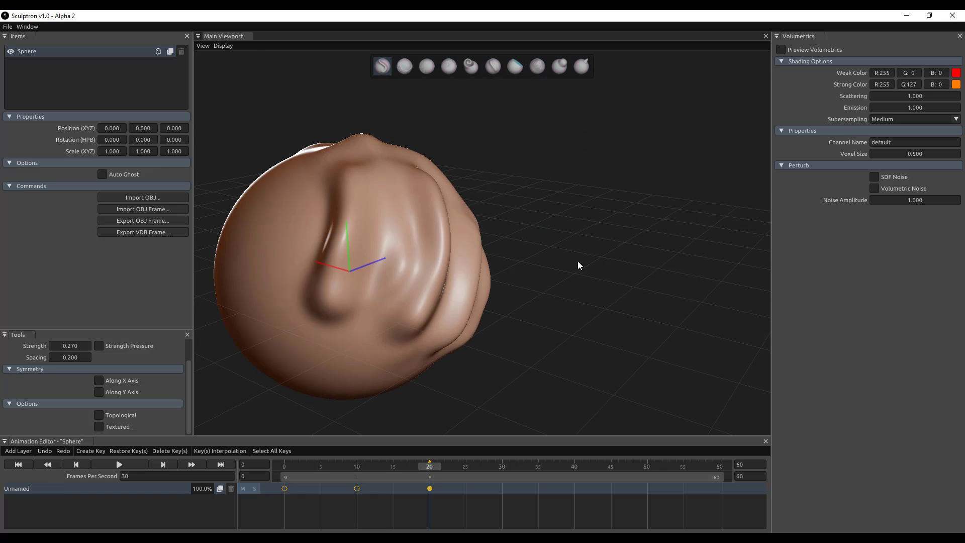
Step: Sculpt more strokes along the folds on the front of the sphere at frame 20
{"action": "mouse_move", "coordinate": [574, 263]}
{"action": "left_mouse_down"}
{"action": "mouse_move", "coordinate": [638, 179]}
{"action": "mouse_move", "coordinate": [533, 196]}
{"action": "left_mouse_up"}
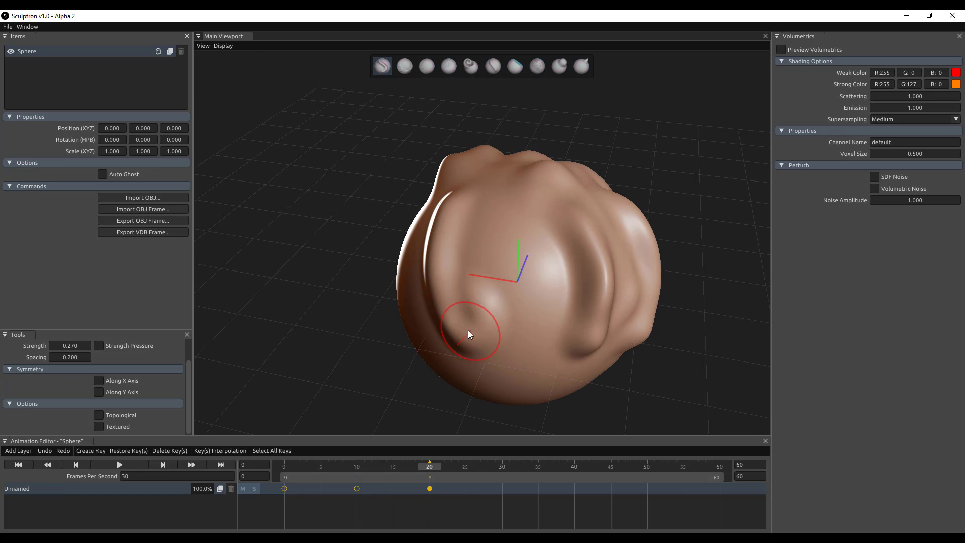
{"action": "mouse_move", "coordinate": [469, 331]}
{"action": "left_mouse_down"}
{"action": "mouse_move", "coordinate": [442, 250]}
{"action": "mouse_move", "coordinate": [532, 181]}
{"action": "left_mouse_up"}
{"action": "middle_click_drag", "start_coordinate": [593, 166], "coordinate": [545, 164]}
{"action": "left_click_drag", "start_coordinate": [525, 194], "coordinate": [509, 353]}
{"action": "left_click_drag", "start_coordinate": [529, 265], "coordinate": [517, 355]}
Step: Scrub the sphere's animation between frames 0 and 20 and select the key at frame 20
{"action": "mouse_move", "coordinate": [436, 468]}
{"action": "left_mouse_down"}
{"action": "mouse_move", "coordinate": [269, 474]}
{"action": "mouse_move", "coordinate": [490, 486]}
{"action": "mouse_move", "coordinate": [259, 467]}
{"action": "mouse_move", "coordinate": [267, 474]}
{"action": "left_mouse_up"}
{"action": "left_click_drag", "start_coordinate": [459, 499], "coordinate": [405, 494]}
{"action": "mouse_move", "coordinate": [286, 467]}
{"action": "left_mouse_down"}
{"action": "mouse_move", "coordinate": [456, 471]}
{"action": "mouse_move", "coordinate": [430, 480]}
{"action": "left_mouse_up"}
{"action": "left_click", "coordinate": [430, 488]}
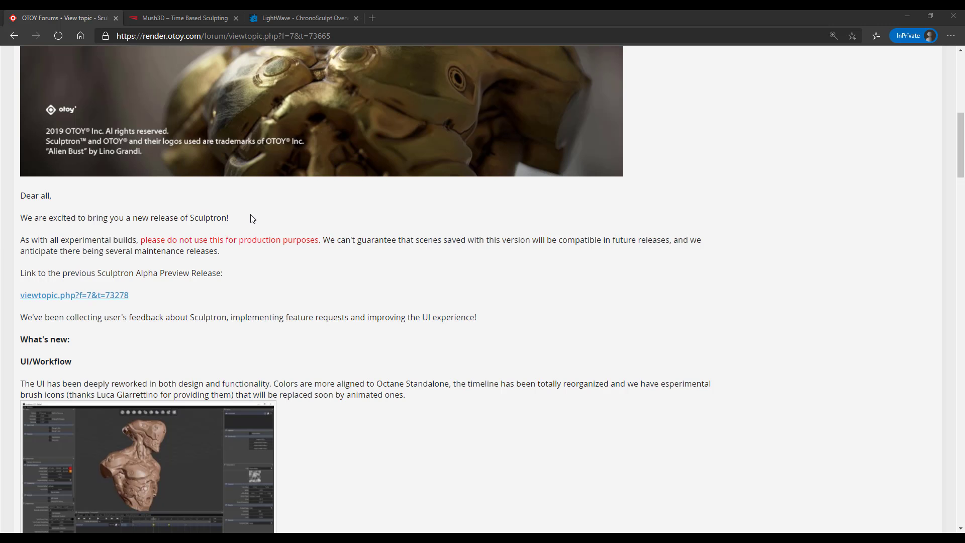
Step: Switch to the browser and read the what's-new section of the Sculptron Alpha 2 release post
{"action": "scroll", "coordinate": [252, 218], "scroll_direction": "down", "scroll_amount": 9}
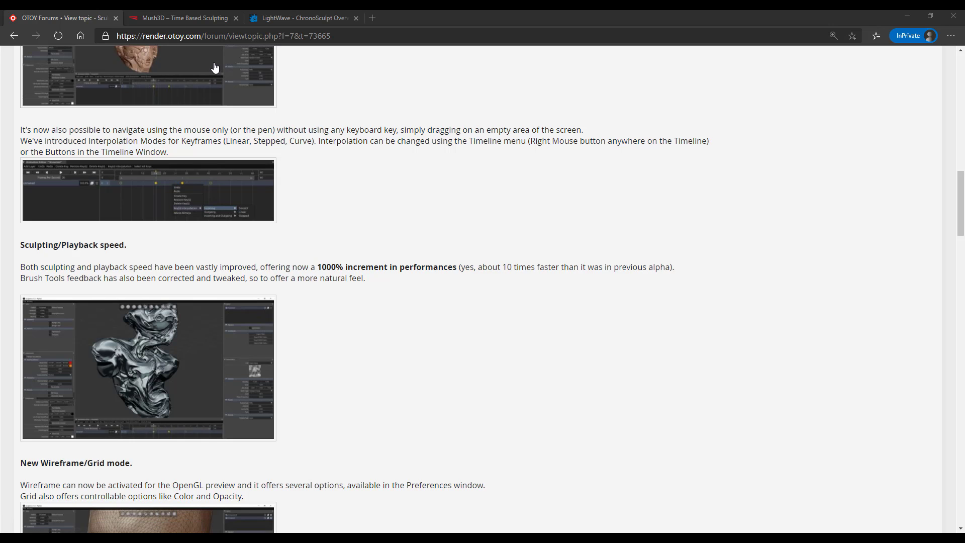
{"action": "scroll", "coordinate": [350, 175], "scroll_direction": "up", "scroll_amount": 12}
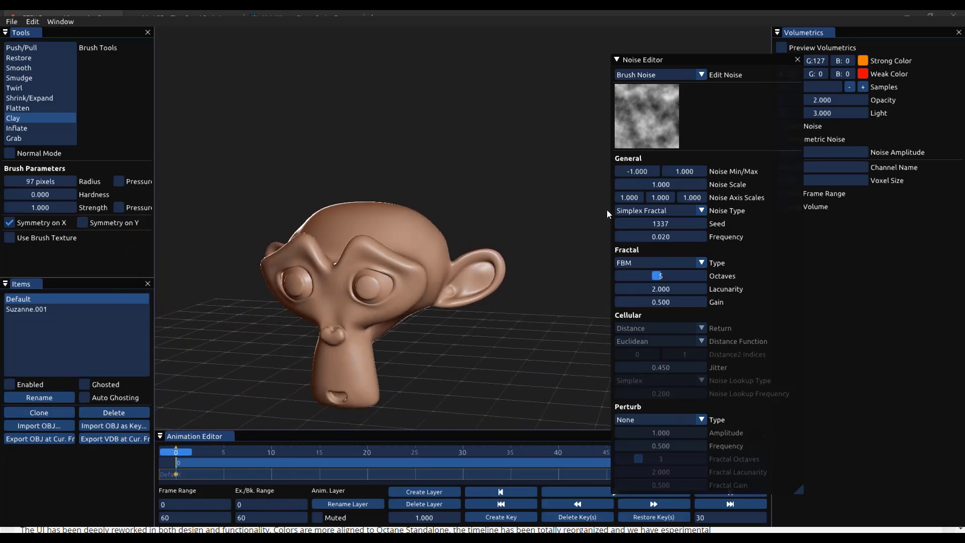
Step: In the earlier Sculptron build, dock the Noise Editor together with the Volumetrics window and select the Suzanne.001 item
{"action": "left_click_drag", "start_coordinate": [661, 64], "coordinate": [861, 34]}
{"action": "left_click", "coordinate": [810, 34]}
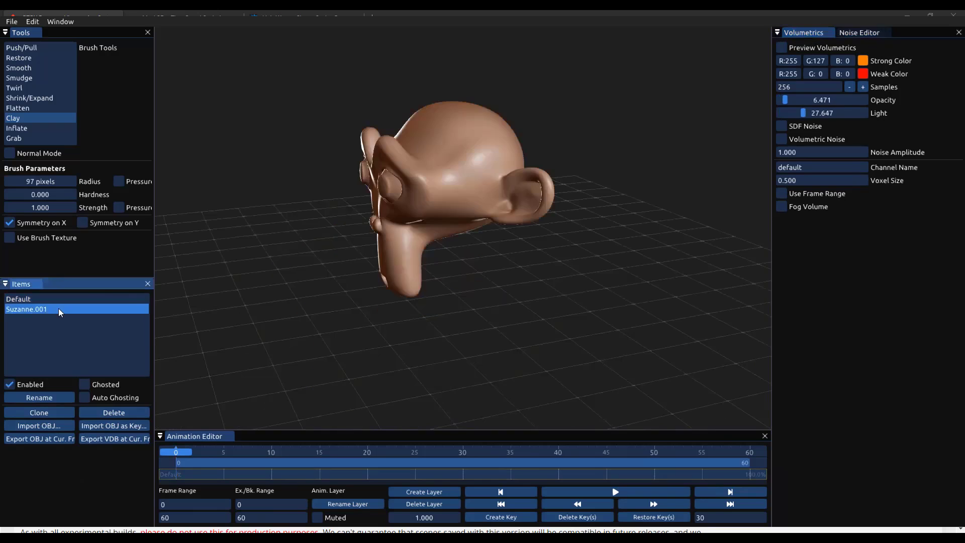
{"action": "left_click_drag", "start_coordinate": [417, 301], "coordinate": [572, 329], "text": "alt"}
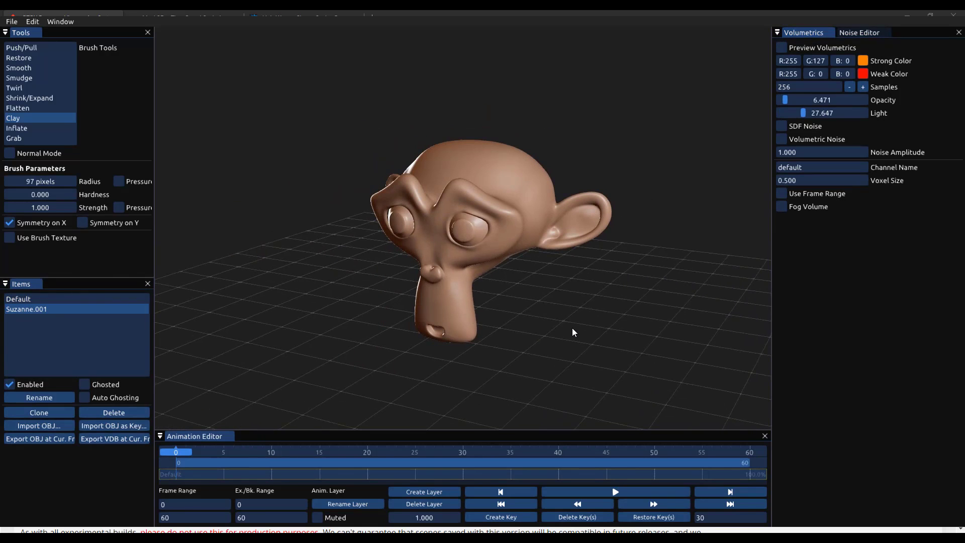
Step: Preview the Suzanne.001 head as a volume and adjust its volumetric light and opacity
{"action": "left_click", "coordinate": [781, 48]}
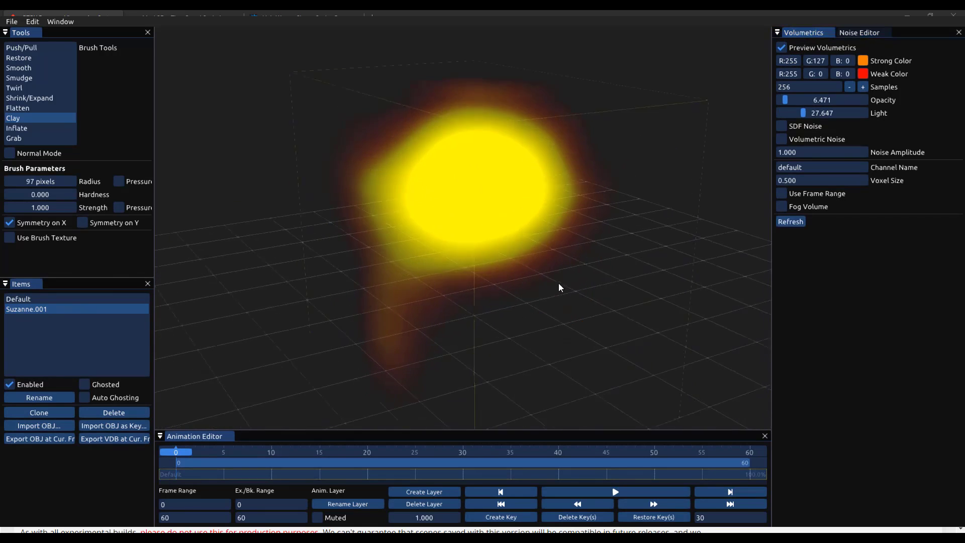
{"action": "mouse_move", "coordinate": [803, 113]}
{"action": "left_mouse_down"}
{"action": "mouse_move", "coordinate": [792, 115]}
{"action": "mouse_move", "coordinate": [802, 100]}
{"action": "left_mouse_up"}
{"action": "mouse_move", "coordinate": [621, 282]}
{"action": "middle_mouse_down", "text": "alt"}
{"action": "mouse_move", "coordinate": [546, 262]}
{"action": "mouse_move", "coordinate": [517, 241]}
{"action": "middle_mouse_up", "text": "alt"}
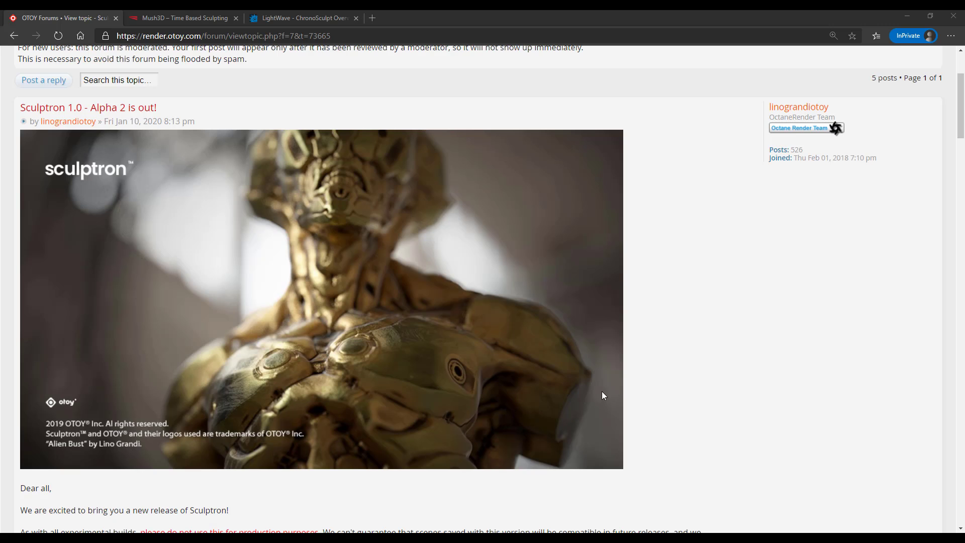
Step: Switch back to the browser and look over the Sculptron 1.0 Alpha 2 announcement post
{"action": "scroll", "coordinate": [624, 352], "scroll_direction": "up", "scroll_amount": 3}
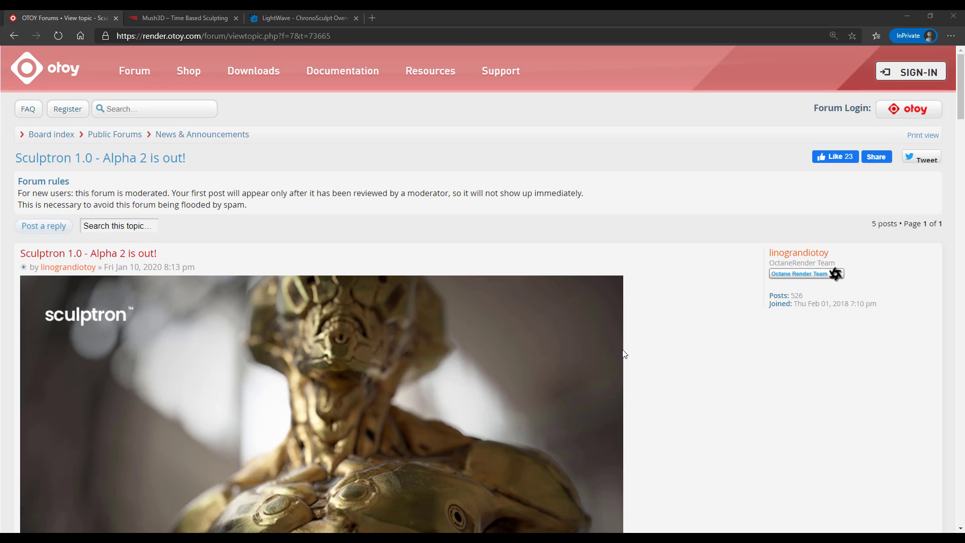
{"action": "scroll", "coordinate": [624, 354], "scroll_direction": "down", "scroll_amount": 7}
{"action": "scroll", "coordinate": [624, 354], "scroll_direction": "up", "scroll_amount": 4}
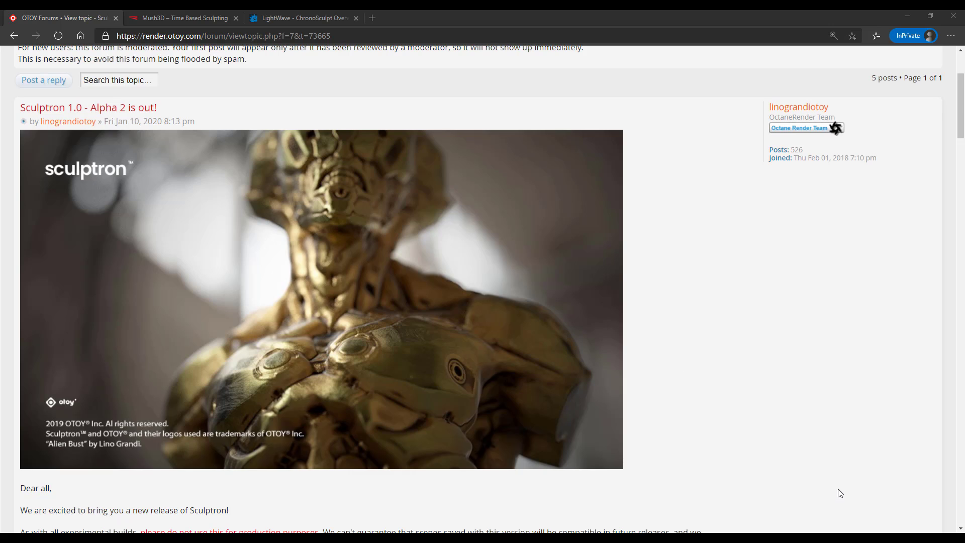
{"action": "scroll", "coordinate": [867, 518], "scroll_direction": "up", "scroll_amount": 3}
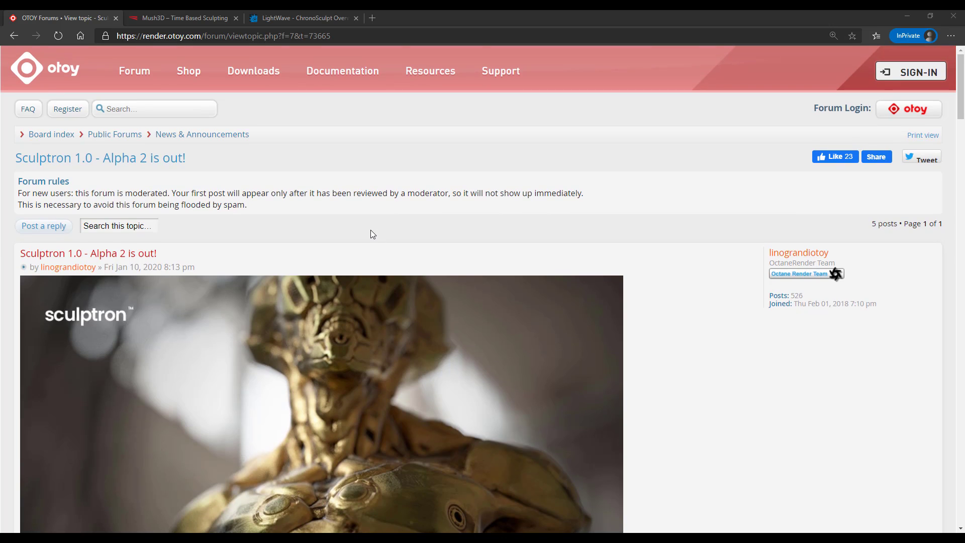
Step: Look at the Mush3D site and the LightWave ChronoSculpt overview for comparable time-based sculpting tools
{"action": "left_click", "coordinate": [185, 19]}
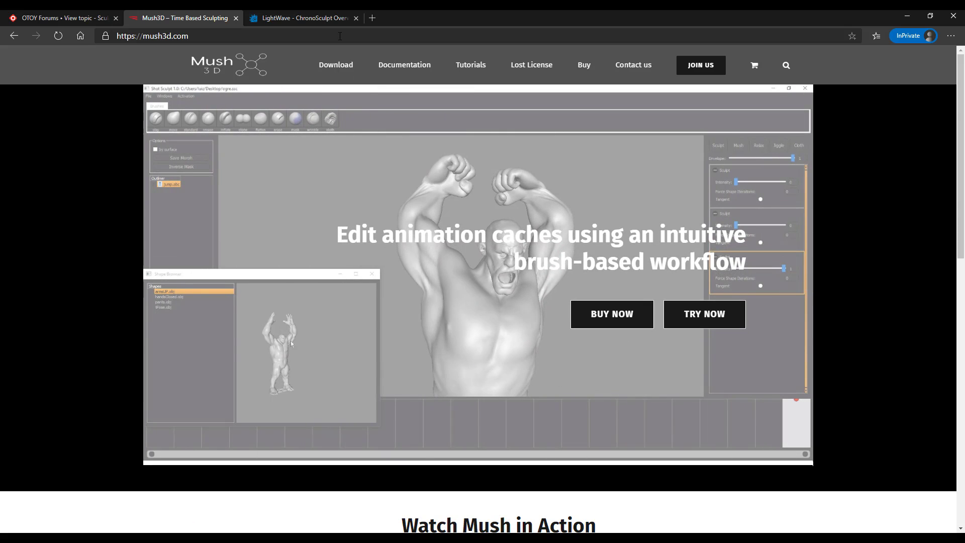
{"action": "left_click", "coordinate": [325, 20]}
{"action": "scroll", "coordinate": [540, 288], "scroll_direction": "down", "scroll_amount": 8}
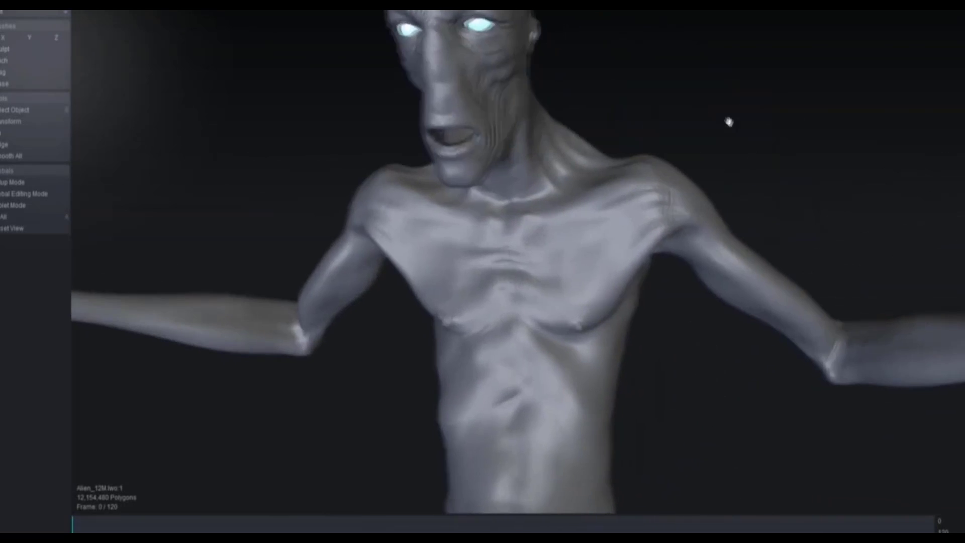
{"action": "middle_click_drag", "start_coordinate": [729, 122], "coordinate": [739, 133]}
{"action": "left_click", "coordinate": [495, 11]}
{"action": "left_click", "coordinate": [503, 14]}
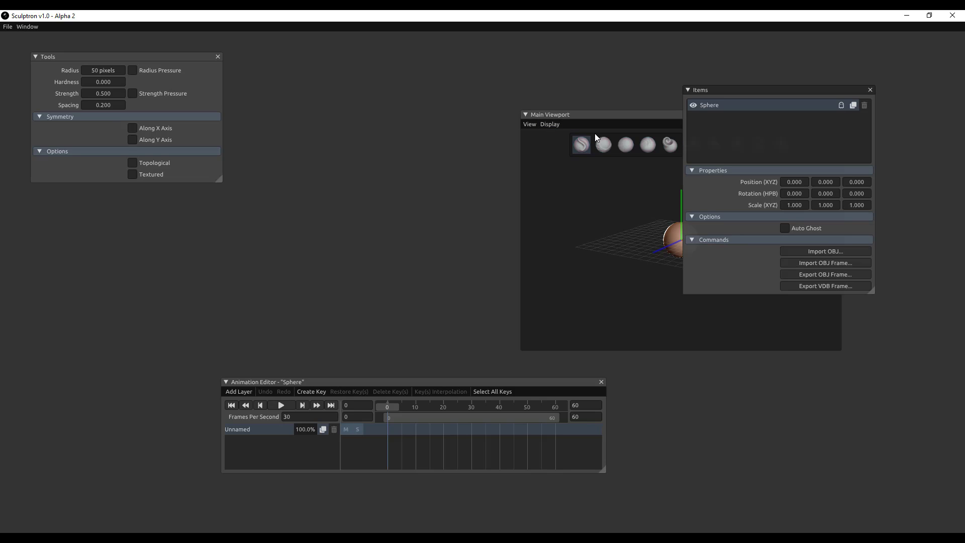
Step: In Sculptron, dock the Main Viewport, with Items beside it, Tools below Items, and the Animation Editor along the bottom
{"action": "left_click_drag", "start_coordinate": [612, 121], "coordinate": [484, 282]}
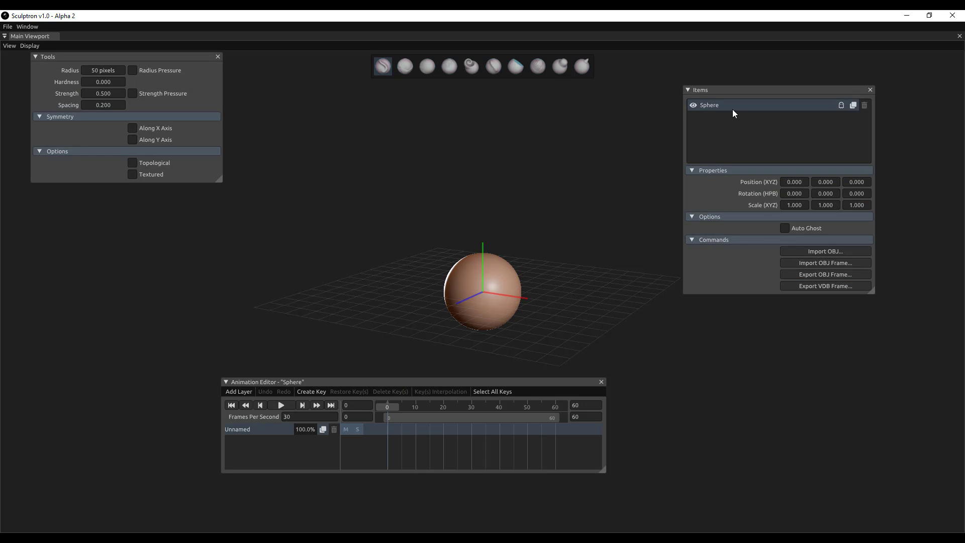
{"action": "left_click_drag", "start_coordinate": [722, 89], "coordinate": [3, 274]}
{"action": "left_click_drag", "start_coordinate": [114, 59], "coordinate": [97, 316]}
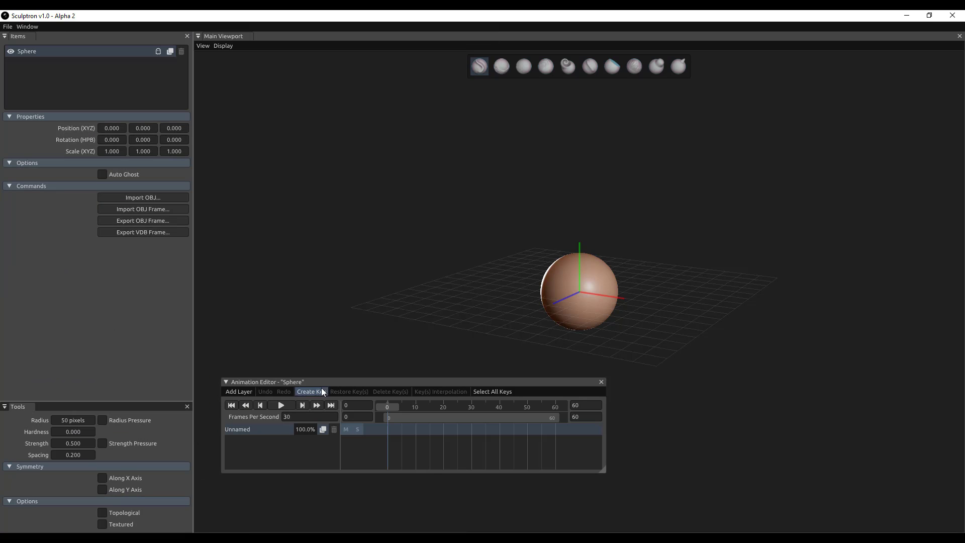
{"action": "left_click_drag", "start_coordinate": [329, 385], "coordinate": [487, 525]}
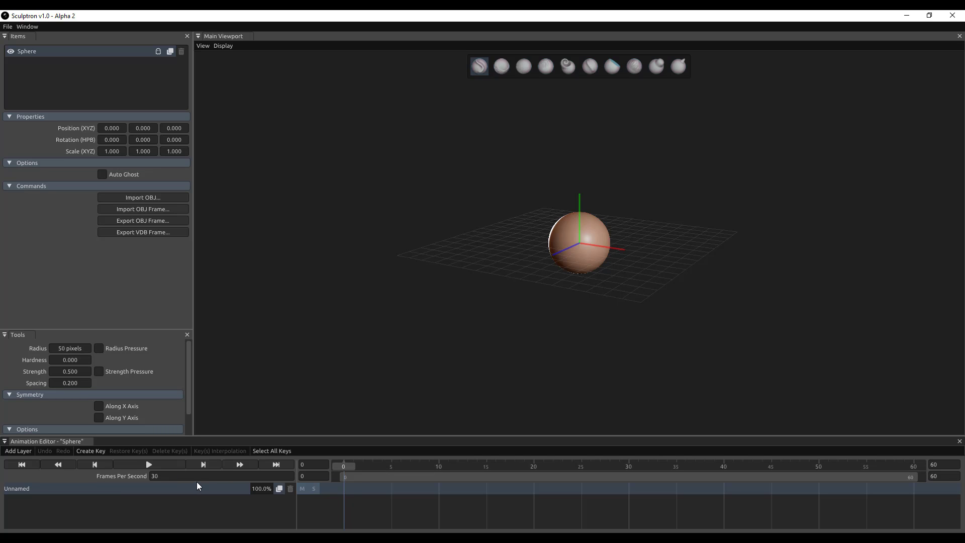
Step: Sculpt a vertical ridge on the front of the sphere with the first brush at frame 0
{"action": "scroll", "coordinate": [557, 236], "scroll_direction": "up", "scroll_amount": 3}
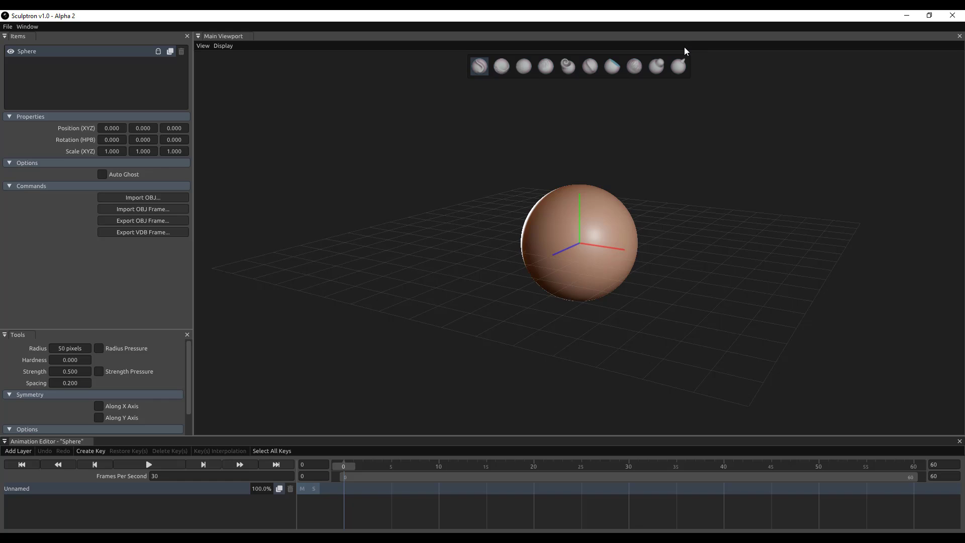
{"action": "middle_click_drag", "start_coordinate": [591, 175], "coordinate": [567, 179]}
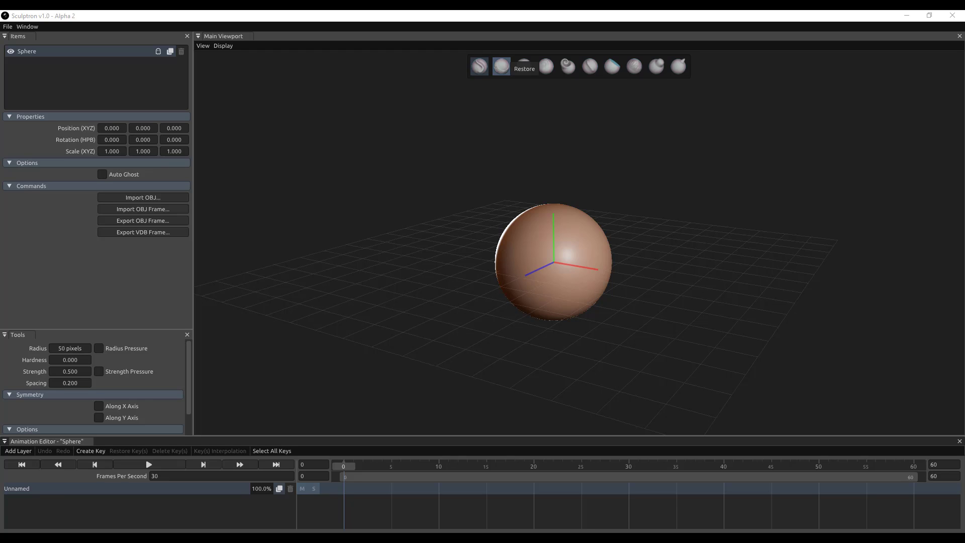
{"action": "left_click", "coordinate": [571, 234]}
{"action": "left_click_drag", "start_coordinate": [554, 289], "coordinate": [578, 217]}
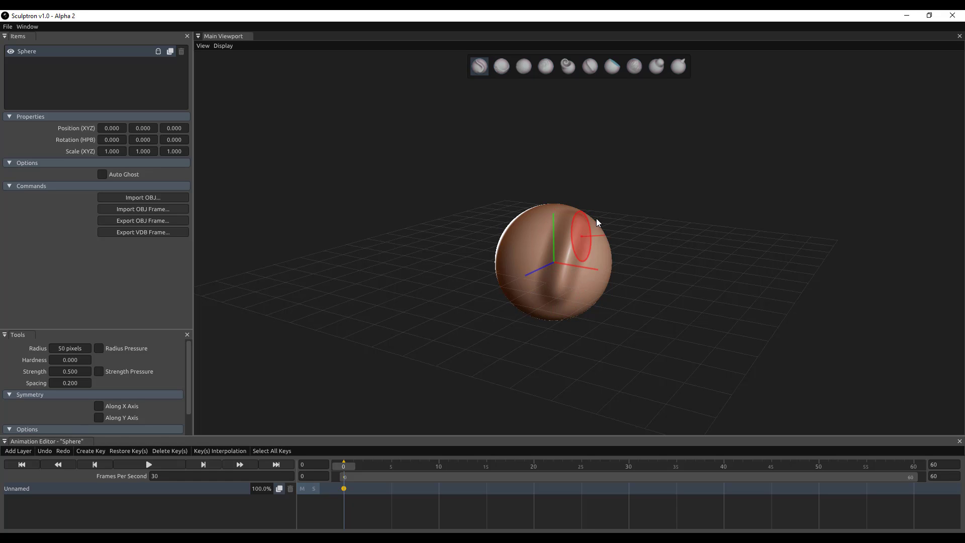
Step: Examine the sculpted sphere from several angles and distances
{"action": "middle_click_drag", "start_coordinate": [642, 216], "coordinate": [664, 207]}
{"action": "right_click_drag", "start_coordinate": [665, 207], "coordinate": [756, 196]}
{"action": "mouse_move", "coordinate": [757, 200]}
{"action": "left_mouse_down"}
{"action": "mouse_move", "coordinate": [791, 196]}
{"action": "mouse_move", "coordinate": [672, 205]}
{"action": "mouse_move", "coordinate": [769, 207]}
{"action": "left_mouse_up"}
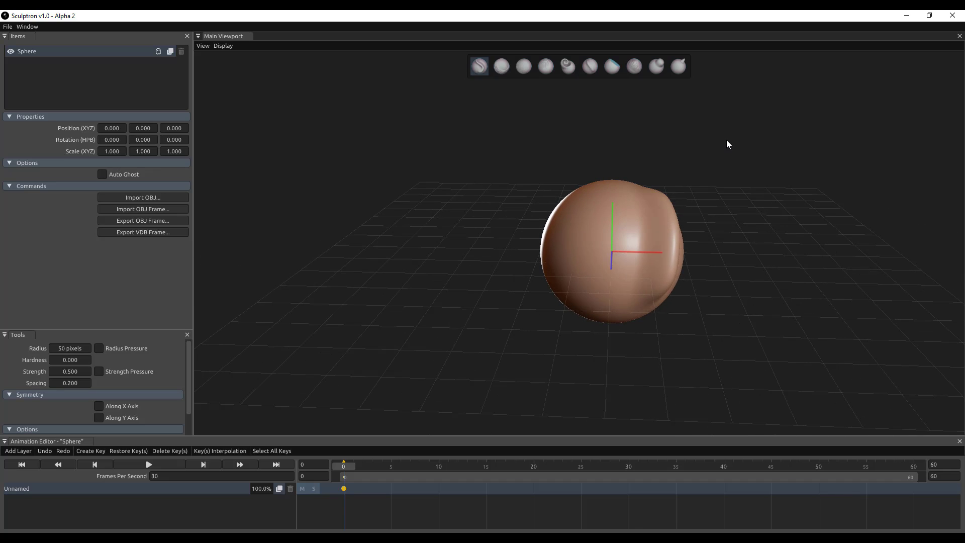
{"action": "left_click_drag", "start_coordinate": [726, 143], "coordinate": [724, 221]}
{"action": "scroll", "coordinate": [684, 268], "scroll_direction": "down", "scroll_amount": 4}
{"action": "scroll", "coordinate": [685, 268], "scroll_direction": "up", "scroll_amount": 5}
{"action": "scroll", "coordinate": [715, 311], "scroll_direction": "down", "scroll_amount": 2}
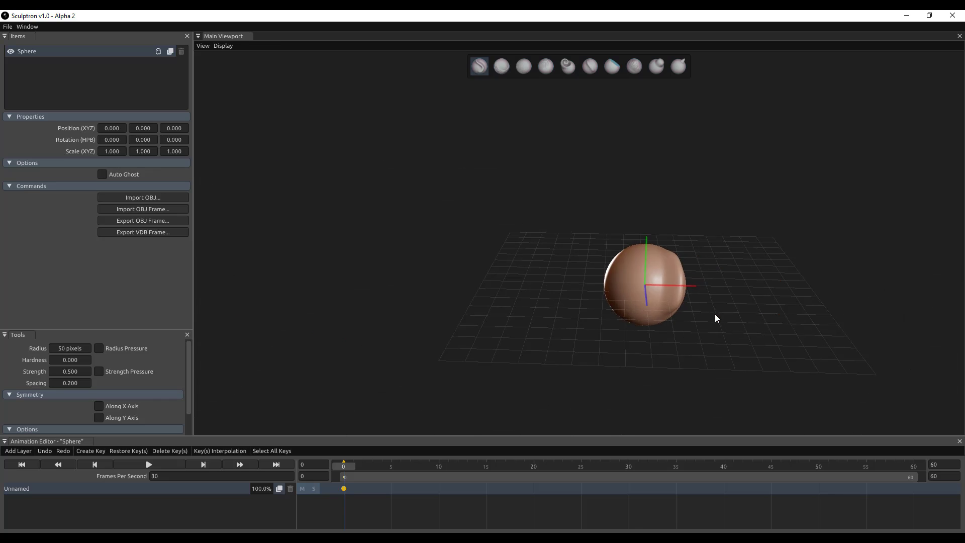
{"action": "scroll", "coordinate": [719, 307], "scroll_direction": "up", "scroll_amount": 4}
Step: Set the brush radius to 147 pixels and its strength to 0.290, with the ridge facing the view
{"action": "mouse_move", "coordinate": [769, 313]}
{"action": "right_mouse_down"}
{"action": "mouse_move", "coordinate": [767, 306]}
{"action": "mouse_move", "coordinate": [771, 331]}
{"action": "mouse_move", "coordinate": [744, 300]}
{"action": "mouse_move", "coordinate": [785, 303]}
{"action": "mouse_move", "coordinate": [864, 363]}
{"action": "mouse_move", "coordinate": [781, 320]}
{"action": "mouse_move", "coordinate": [824, 355]}
{"action": "mouse_move", "coordinate": [742, 323]}
{"action": "right_mouse_up"}
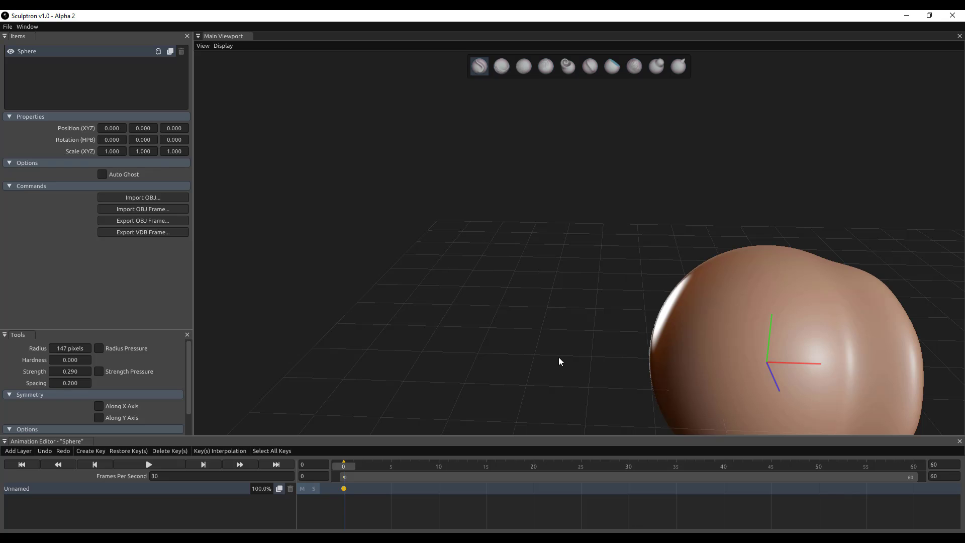
{"action": "left_click_drag", "start_coordinate": [573, 382], "coordinate": [610, 400], "text": "alt"}
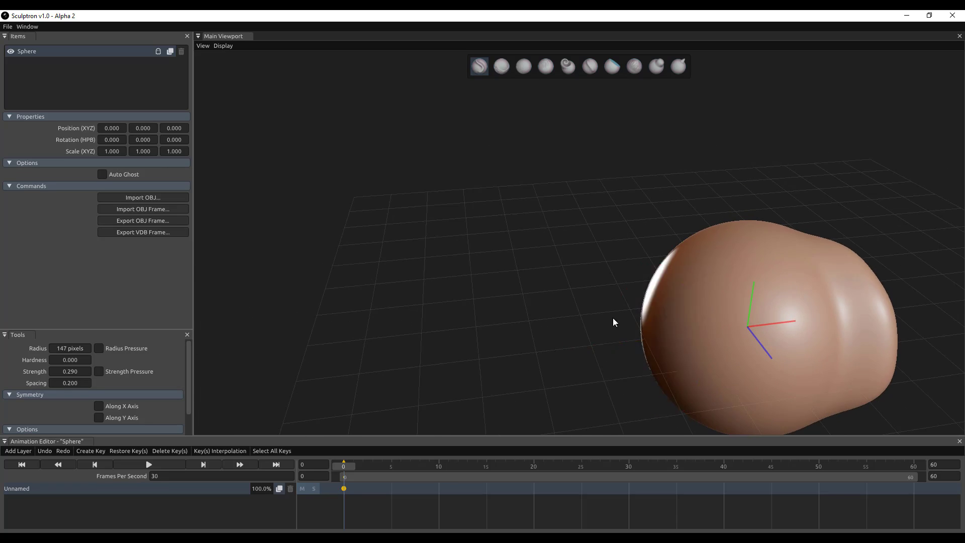
{"action": "left_click_drag", "start_coordinate": [613, 319], "coordinate": [368, 263], "text": "alt"}
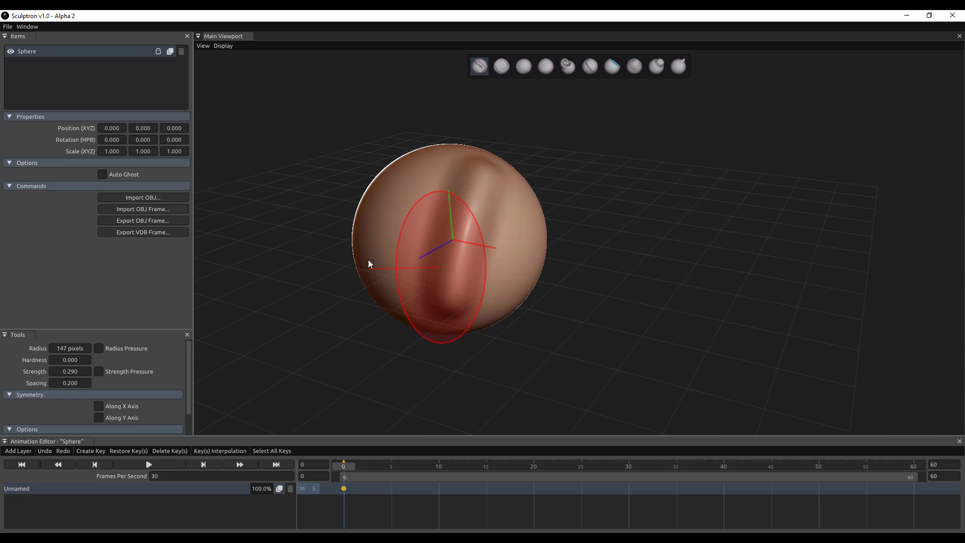
Step: Open the Volumetrics window and dock it on the opposite side of the viewport from Items
{"action": "left_click", "coordinate": [27, 26]}
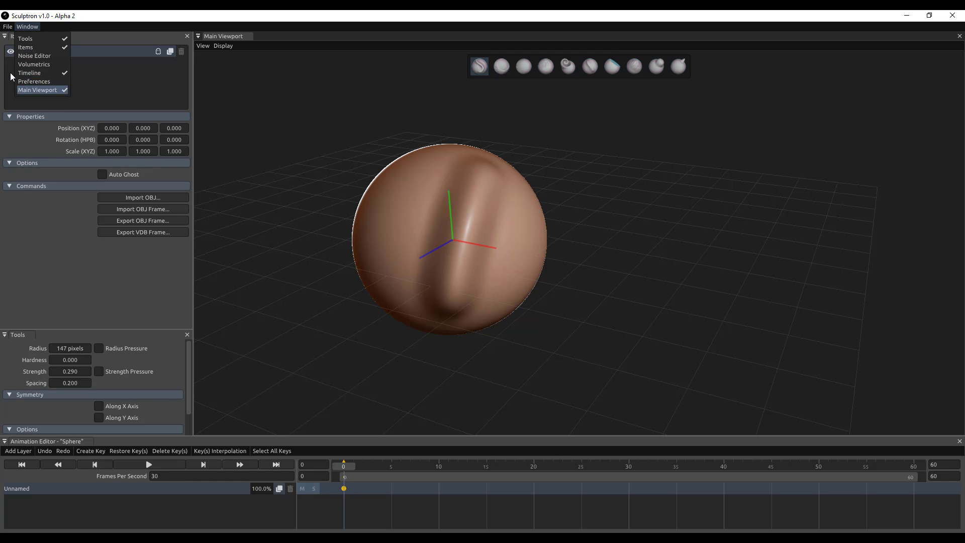
{"action": "left_click", "coordinate": [41, 64]}
{"action": "left_click_drag", "start_coordinate": [99, 55], "coordinate": [875, 132]}
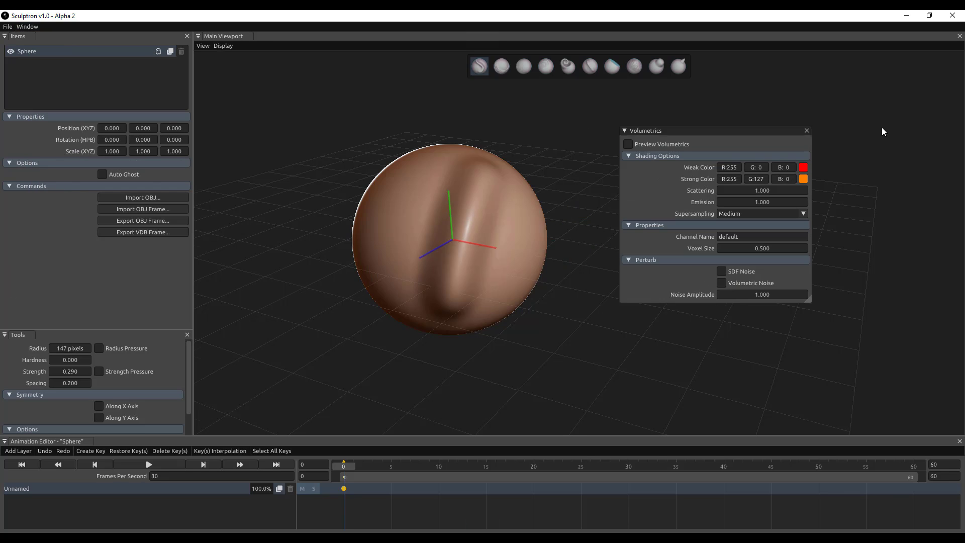
{"action": "left_click_drag", "start_coordinate": [687, 132], "coordinate": [960, 285]}
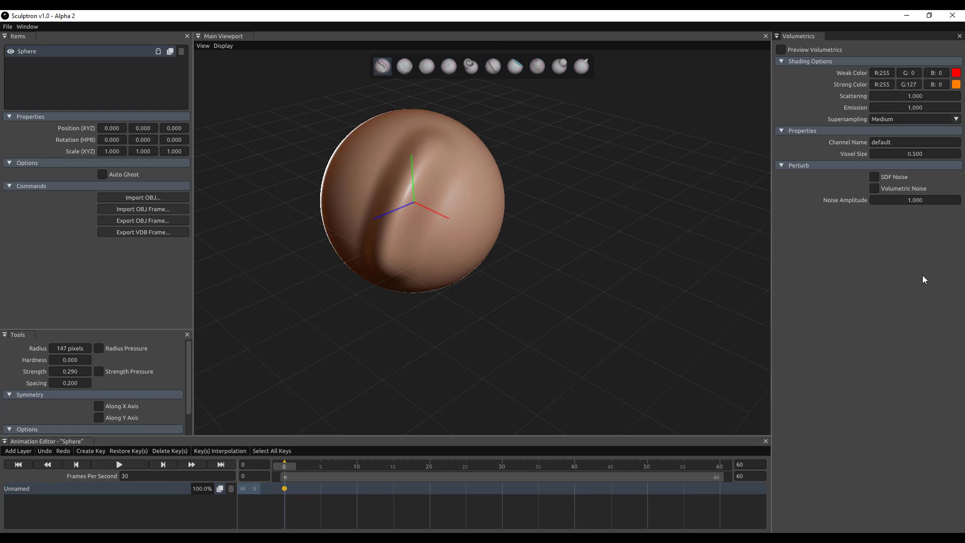
Step: Preview the sphere as a volume, check the file import and export commands, and turn the volumetric preview off
{"action": "left_click", "coordinate": [790, 51]}
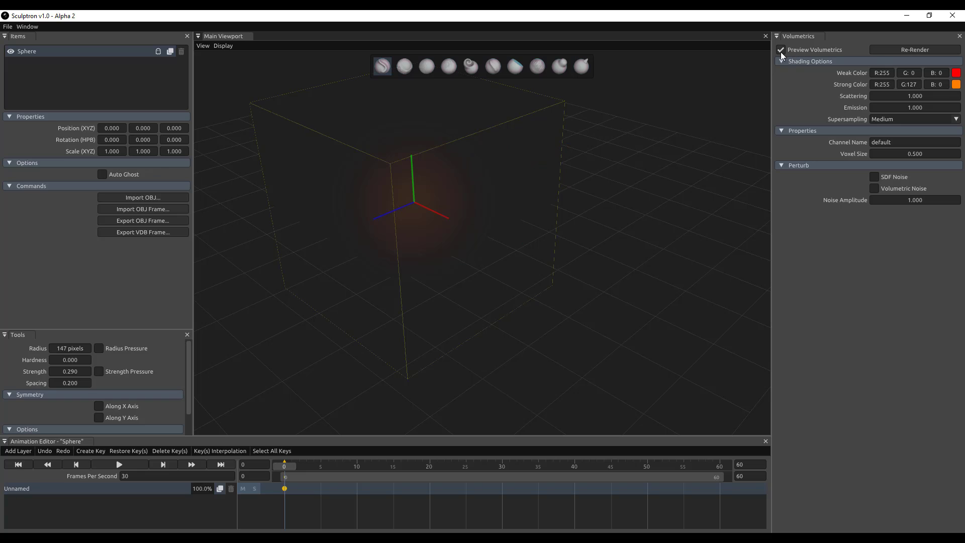
{"action": "left_click", "coordinate": [8, 27]}
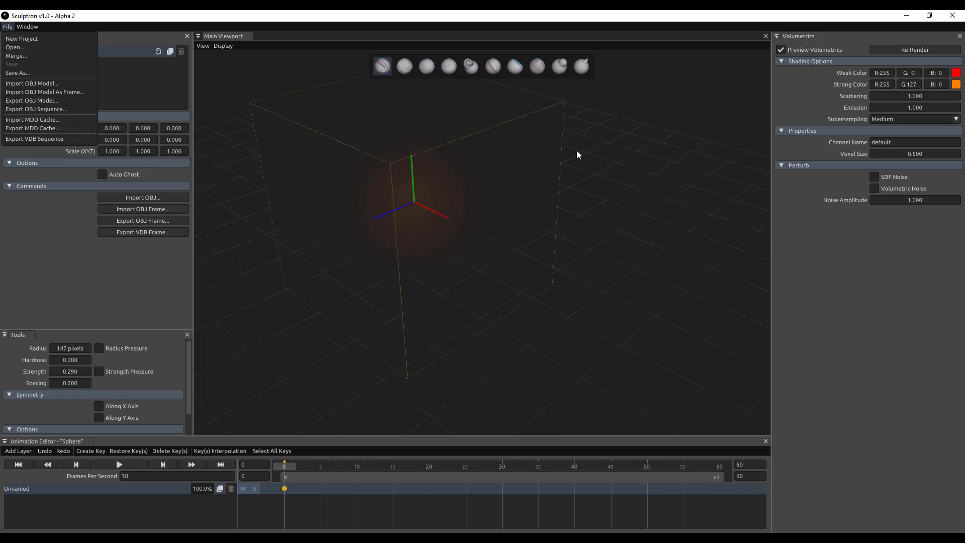
{"action": "left_click", "coordinate": [612, 147]}
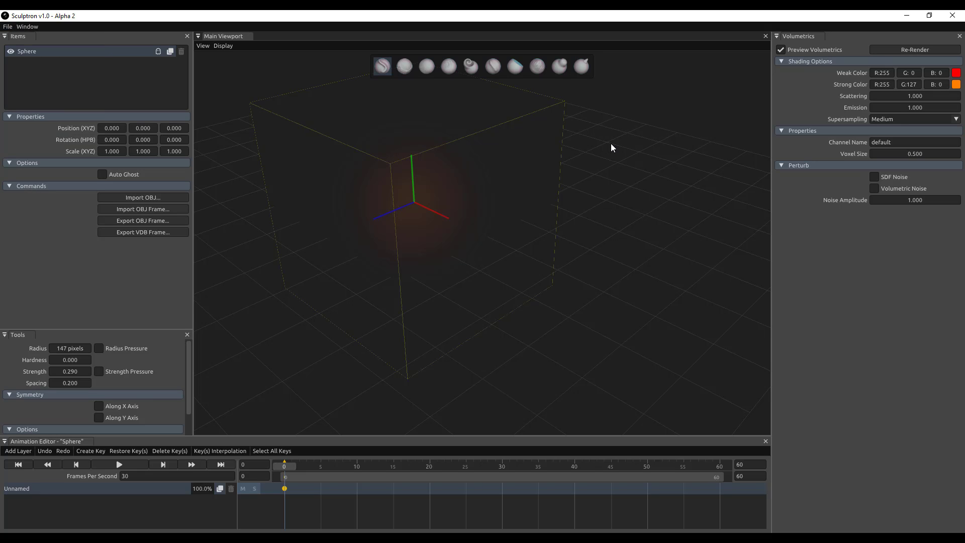
{"action": "left_click", "coordinate": [781, 50]}
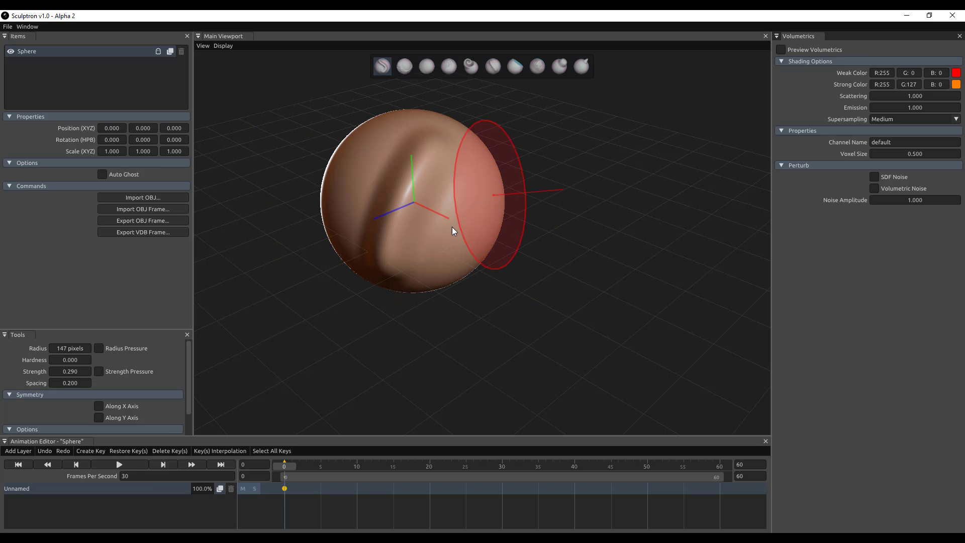
{"action": "middle_click_drag", "start_coordinate": [544, 193], "coordinate": [600, 229]}
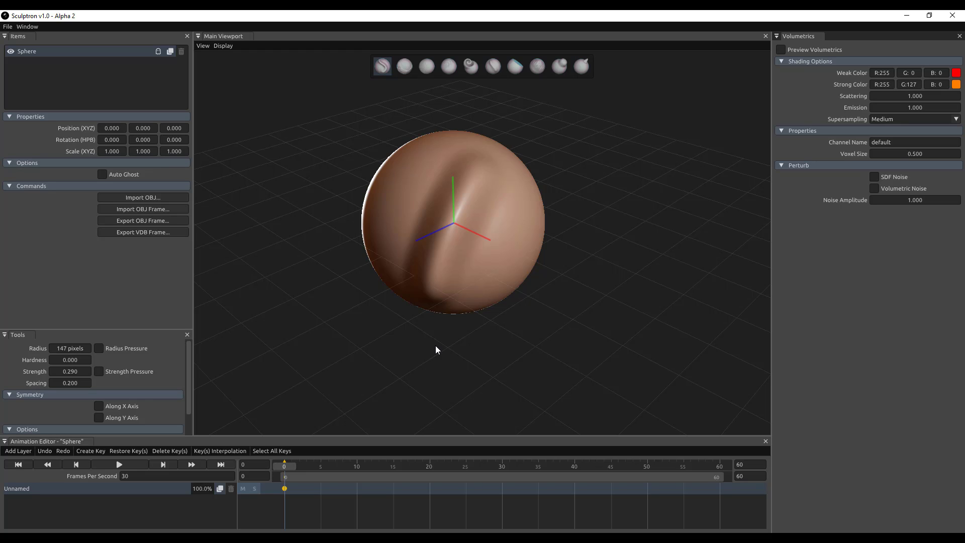
{"action": "left_click", "coordinate": [8, 28]}
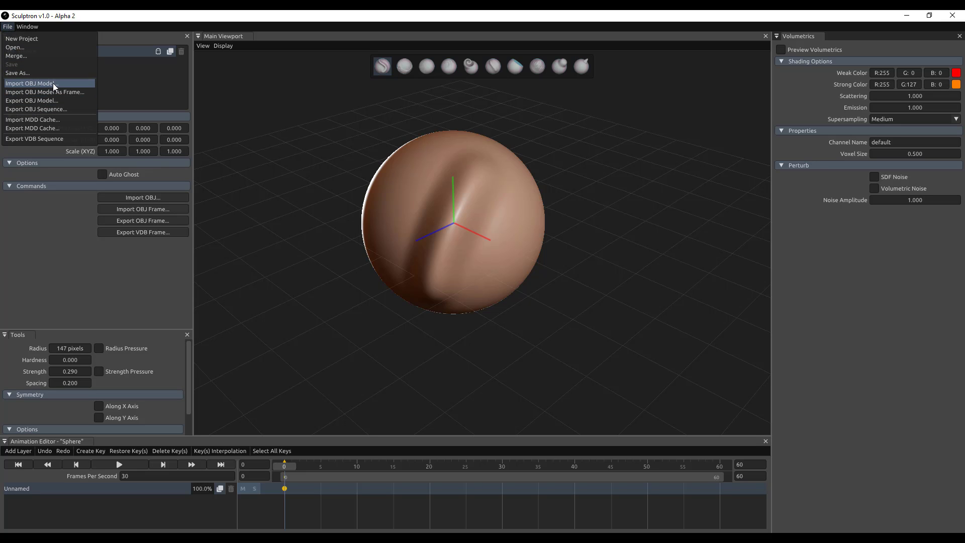
{"action": "left_click", "coordinate": [565, 210]}
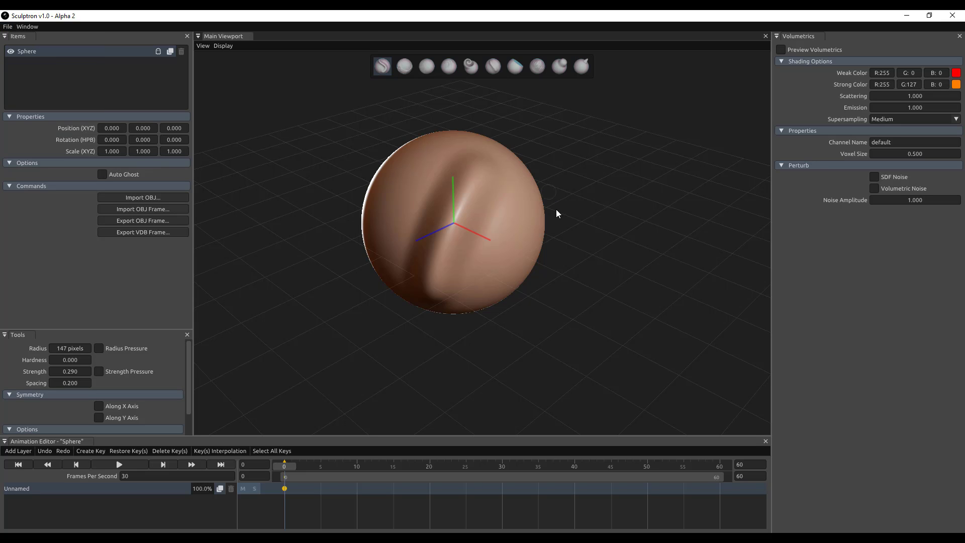
Step: Sculpt three strokes across the sphere from several angles, and delete the key they leave at frame 0
{"action": "mouse_move", "coordinate": [569, 197]}
{"action": "middle_mouse_down"}
{"action": "mouse_move", "coordinate": [579, 198]}
{"action": "mouse_move", "coordinate": [562, 209]}
{"action": "mouse_move", "coordinate": [649, 198]}
{"action": "mouse_move", "coordinate": [545, 201]}
{"action": "mouse_move", "coordinate": [609, 207]}
{"action": "mouse_move", "coordinate": [578, 217]}
{"action": "mouse_move", "coordinate": [584, 209]}
{"action": "mouse_move", "coordinate": [560, 206]}
{"action": "mouse_move", "coordinate": [571, 189]}
{"action": "middle_mouse_up"}
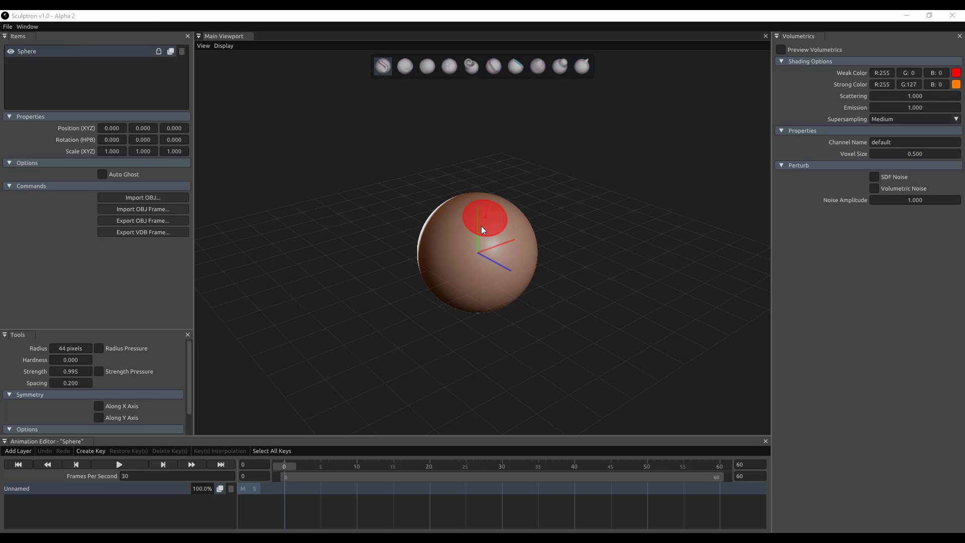
{"action": "left_click_drag", "start_coordinate": [483, 230], "coordinate": [465, 271]}
{"action": "middle_click_drag", "start_coordinate": [585, 248], "coordinate": [538, 251]}
{"action": "left_click_drag", "start_coordinate": [432, 286], "coordinate": [448, 224]}
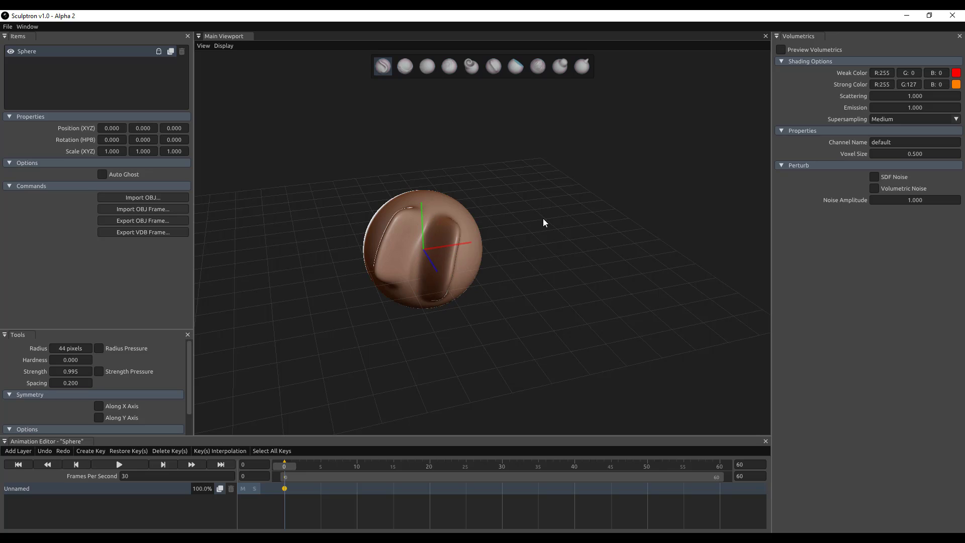
{"action": "mouse_move", "coordinate": [551, 218]}
{"action": "middle_mouse_down"}
{"action": "mouse_move", "coordinate": [600, 232]}
{"action": "mouse_move", "coordinate": [640, 224]}
{"action": "middle_mouse_up"}
{"action": "left_click_drag", "start_coordinate": [500, 222], "coordinate": [509, 252]}
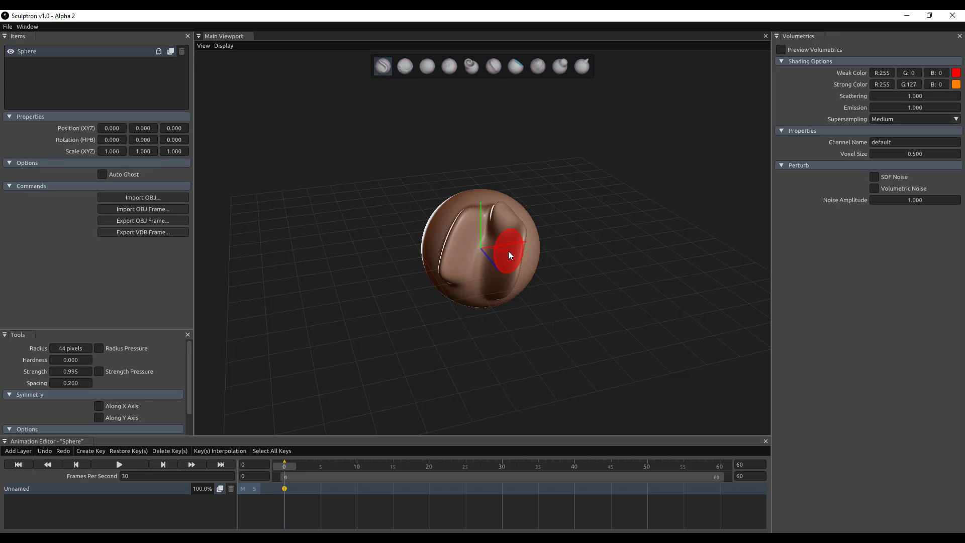
{"action": "left_click", "coordinate": [285, 488]}
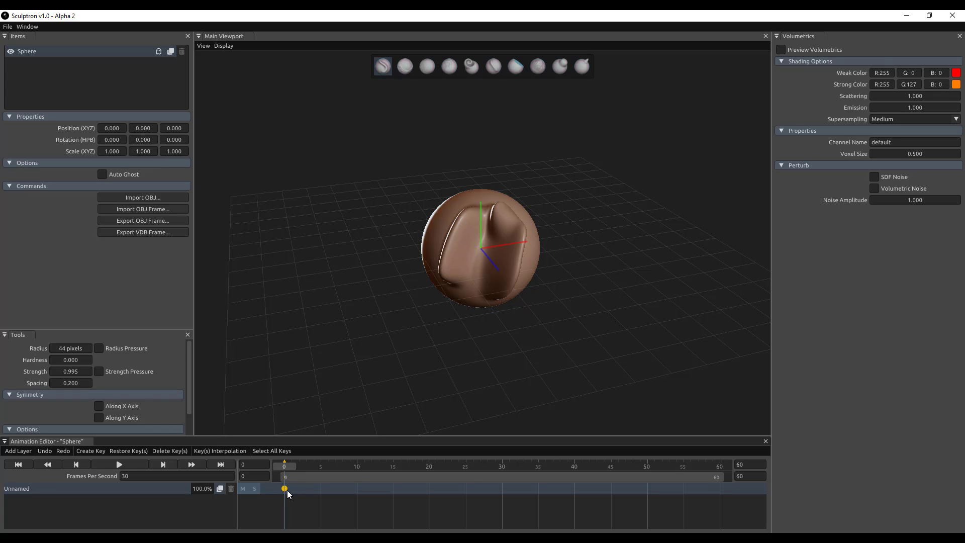
{"action": "key", "text": "Delete"}
Step: Sculpt new strokes across the sphere's front and along its lower edge, undoing and redoing the lower one
{"action": "mouse_move", "coordinate": [455, 272]}
{"action": "left_mouse_down"}
{"action": "mouse_move", "coordinate": [461, 255]}
{"action": "mouse_move", "coordinate": [472, 285]}
{"action": "mouse_move", "coordinate": [485, 254]}
{"action": "mouse_move", "coordinate": [483, 270]}
{"action": "left_mouse_up"}
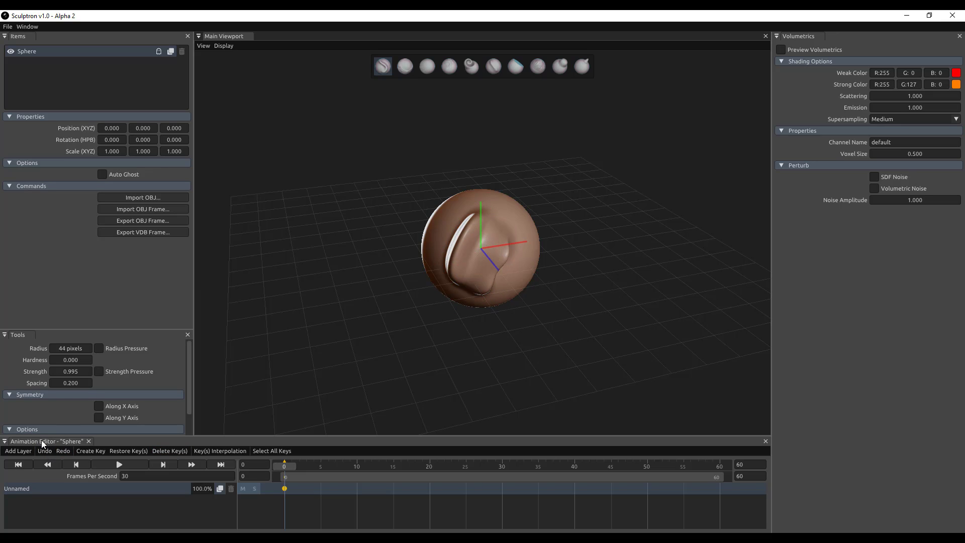
{"action": "left_click_drag", "start_coordinate": [451, 302], "coordinate": [568, 277]}
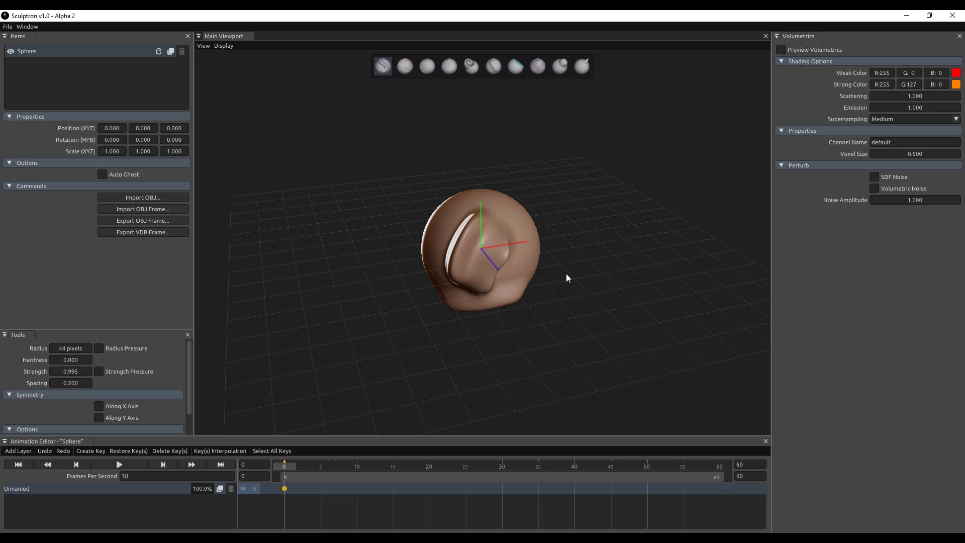
{"action": "mouse_move", "coordinate": [560, 221]}
{"action": "left_mouse_down", "text": "ctrl"}
{"action": "mouse_move", "coordinate": [685, 176]}
{"action": "mouse_move", "coordinate": [576, 228]}
{"action": "mouse_move", "coordinate": [604, 181]}
{"action": "mouse_move", "coordinate": [576, 230]}
{"action": "left_mouse_up", "text": "ctrl"}
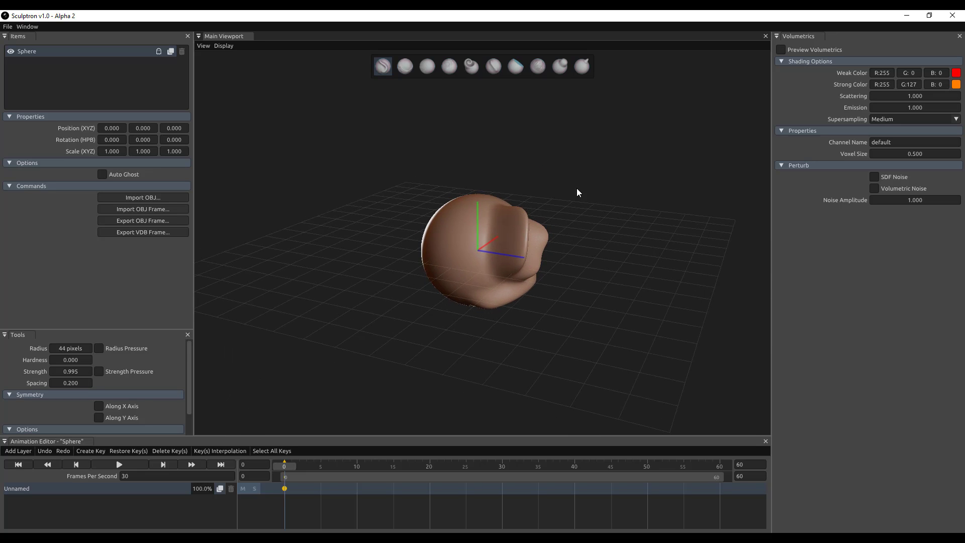
{"action": "scroll", "coordinate": [548, 206], "scroll_direction": "up", "scroll_amount": 3}
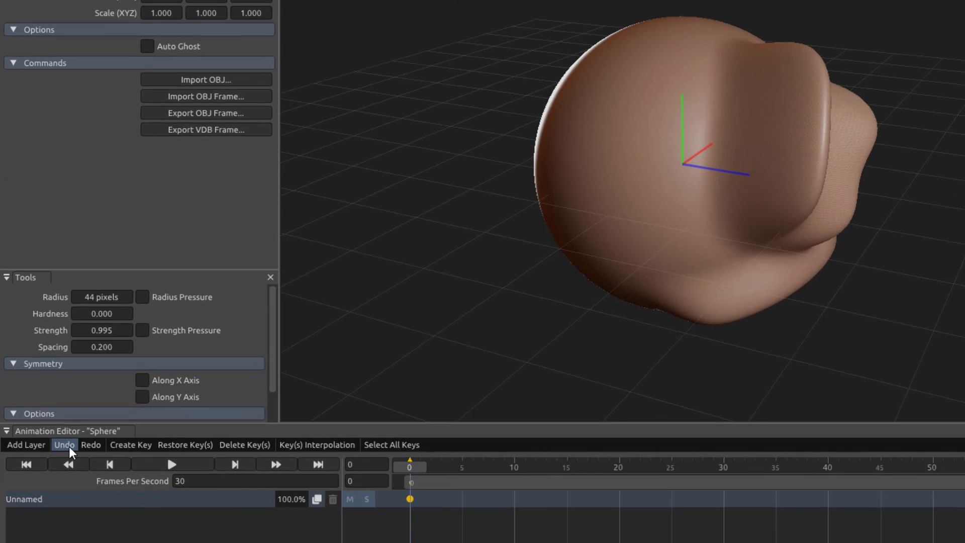
{"action": "left_click", "coordinate": [70, 447]}
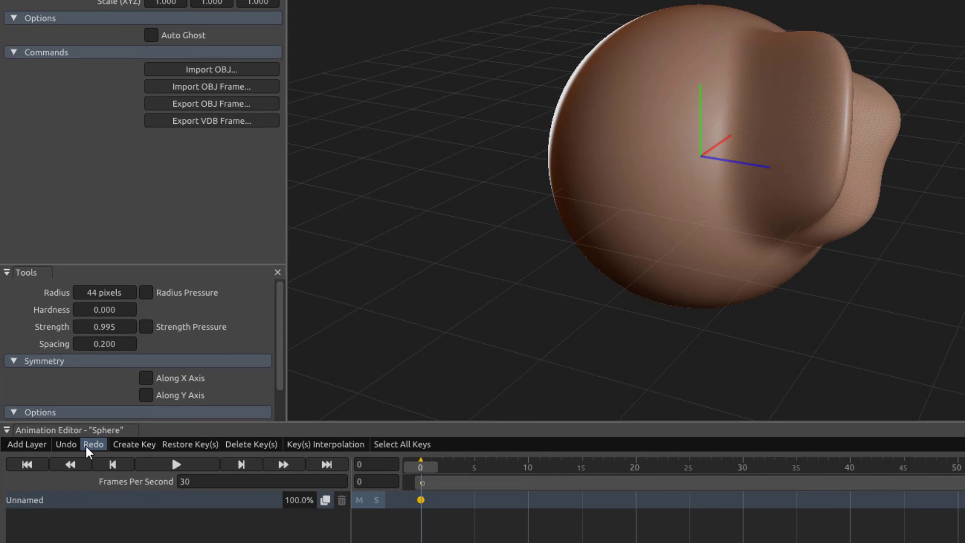
{"action": "left_click", "coordinate": [86, 446]}
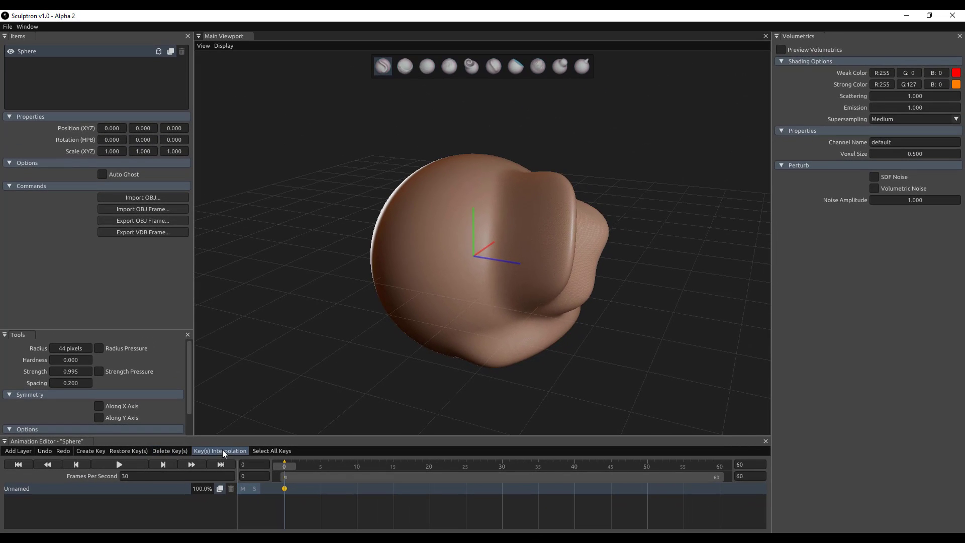
Step: Look through the incoming and outgoing interpolation options for animation keys
{"action": "left_click", "coordinate": [224, 453]}
{"action": "mouse_move", "coordinate": [227, 463]}
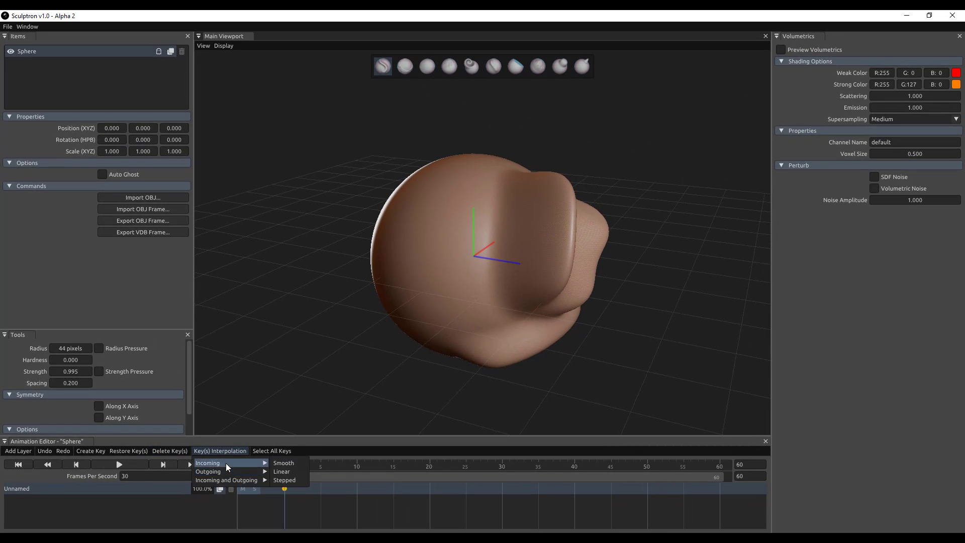
{"action": "mouse_move", "coordinate": [236, 480]}
{"action": "left_click", "coordinate": [119, 517]}
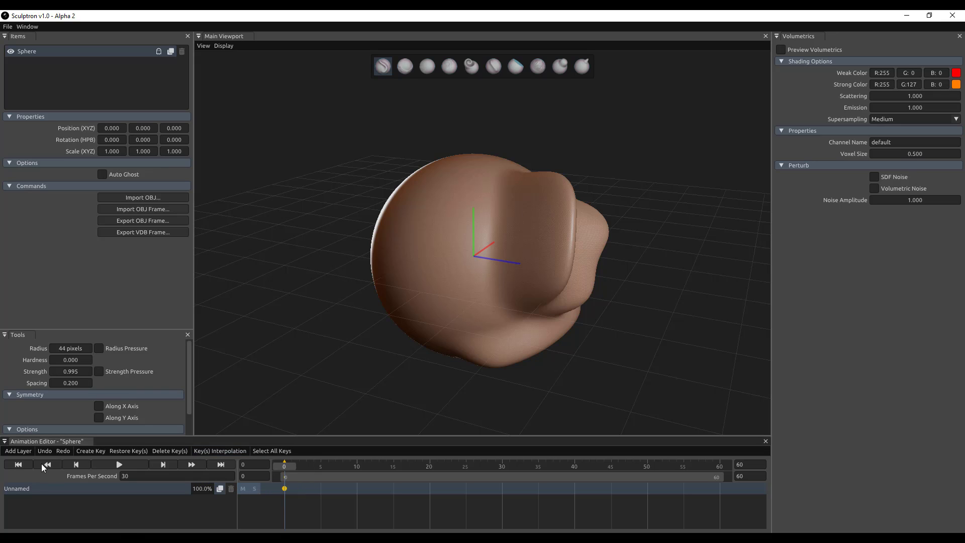
Step: Add a second animation layer and choose the surface-pulling brush with a 238-pixel radius and strength 1.000
{"action": "left_click", "coordinate": [18, 451]}
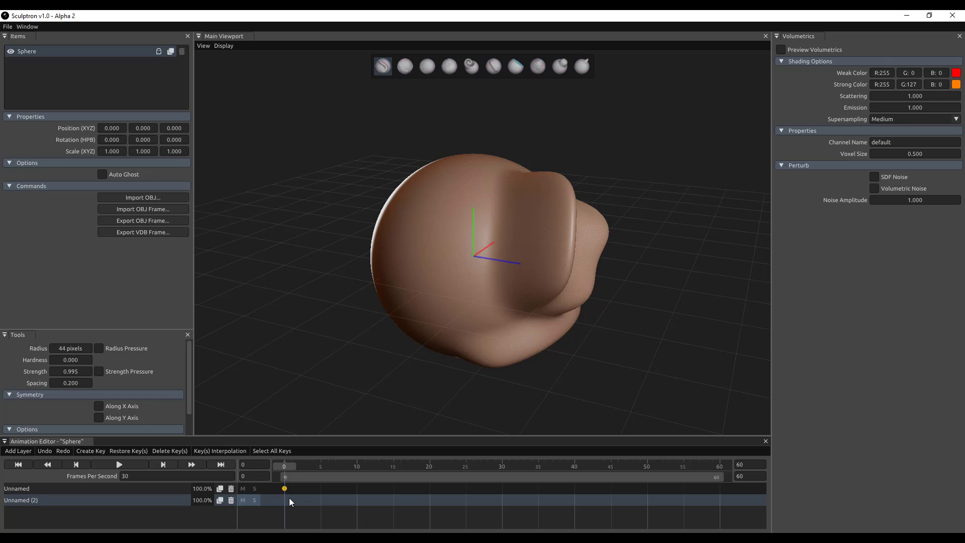
{"action": "left_click", "coordinate": [582, 67]}
{"action": "mouse_move", "coordinate": [592, 197]}
{"action": "right_mouse_down"}
{"action": "mouse_move", "coordinate": [698, 134]}
{"action": "mouse_move", "coordinate": [683, 69]}
{"action": "mouse_move", "coordinate": [683, 99]}
{"action": "right_mouse_up"}
Step: Try to pull long protrusions out of the sculpted side, inspect them from another angle, and undo the pulls
{"action": "left_click_drag", "start_coordinate": [551, 231], "coordinate": [820, 231]}
{"action": "left_click_drag", "start_coordinate": [583, 269], "coordinate": [820, 393]}
{"action": "left_click_drag", "start_coordinate": [569, 294], "coordinate": [512, 407]}
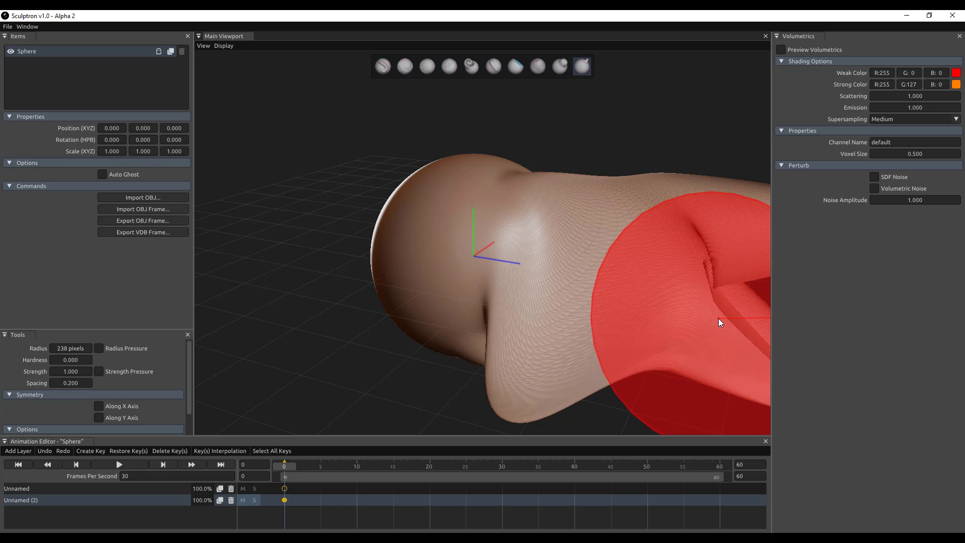
{"action": "mouse_move", "coordinate": [720, 319]}
{"action": "left_mouse_down", "text": "shift"}
{"action": "mouse_move", "coordinate": [716, 273]}
{"action": "mouse_move", "coordinate": [722, 357]}
{"action": "mouse_move", "coordinate": [669, 351]}
{"action": "left_mouse_up", "text": "shift"}
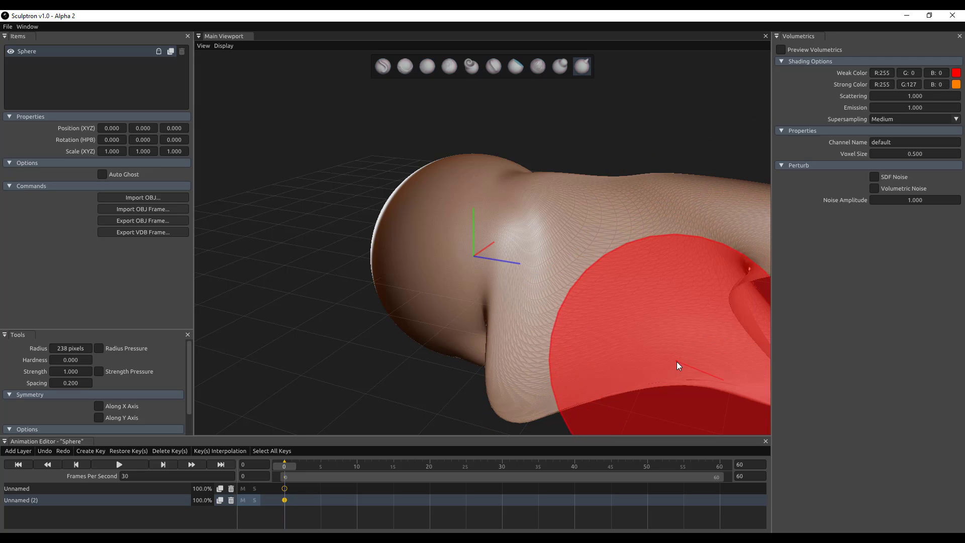
{"action": "middle_click_drag", "start_coordinate": [665, 390], "coordinate": [597, 354]}
{"action": "middle_click_drag", "start_coordinate": [729, 304], "coordinate": [655, 315]}
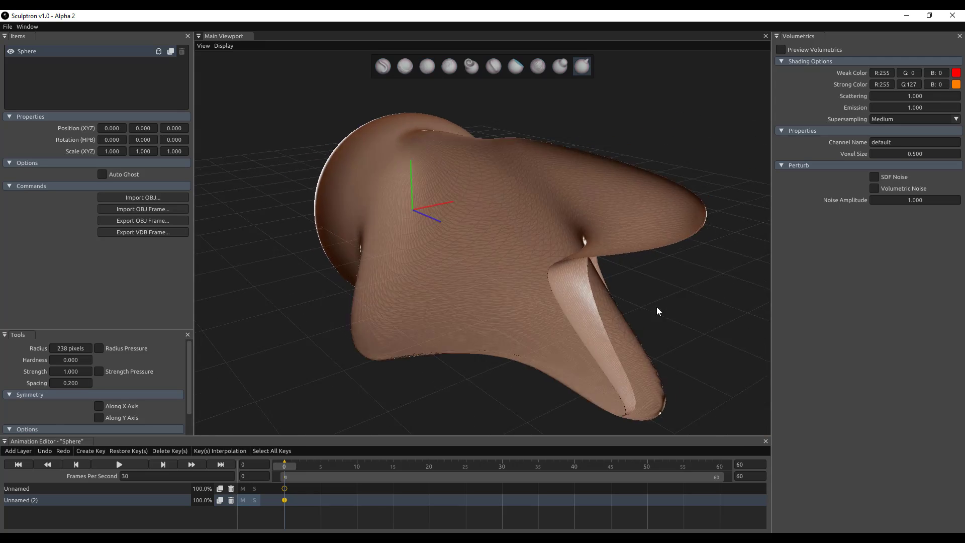
{"action": "key", "text": "ctrl+z"}
Step: Pull broad bulges out of the mesh's side, top and base on the second layer, and try that layer's strength
{"action": "middle_click_drag", "start_coordinate": [530, 304], "coordinate": [654, 317]}
{"action": "mouse_move", "coordinate": [467, 217]}
{"action": "left_mouse_down"}
{"action": "mouse_move", "coordinate": [528, 228]}
{"action": "mouse_move", "coordinate": [511, 233]}
{"action": "left_mouse_up"}
{"action": "left_click_drag", "start_coordinate": [330, 153], "coordinate": [317, 88]}
{"action": "left_click_drag", "start_coordinate": [267, 287], "coordinate": [276, 323]}
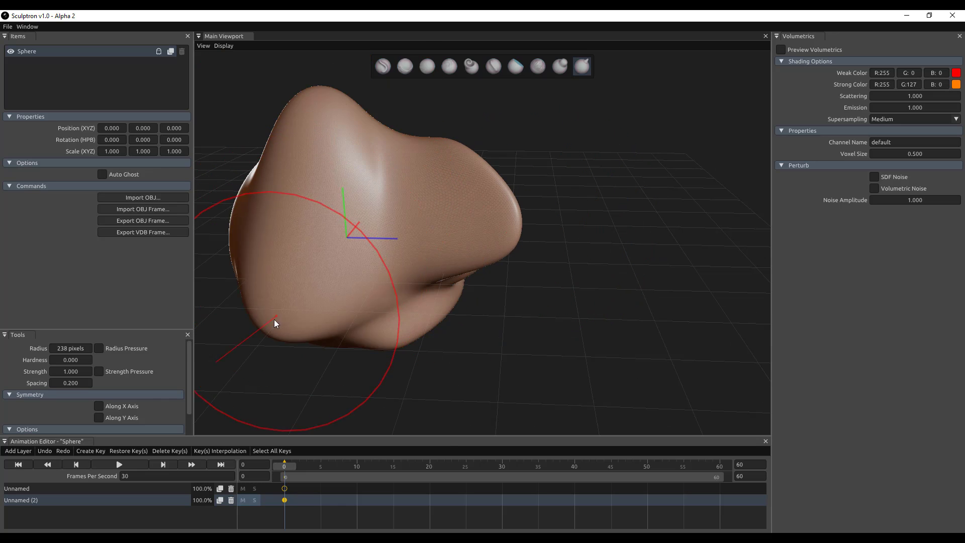
{"action": "middle_click_drag", "start_coordinate": [456, 356], "coordinate": [496, 344]}
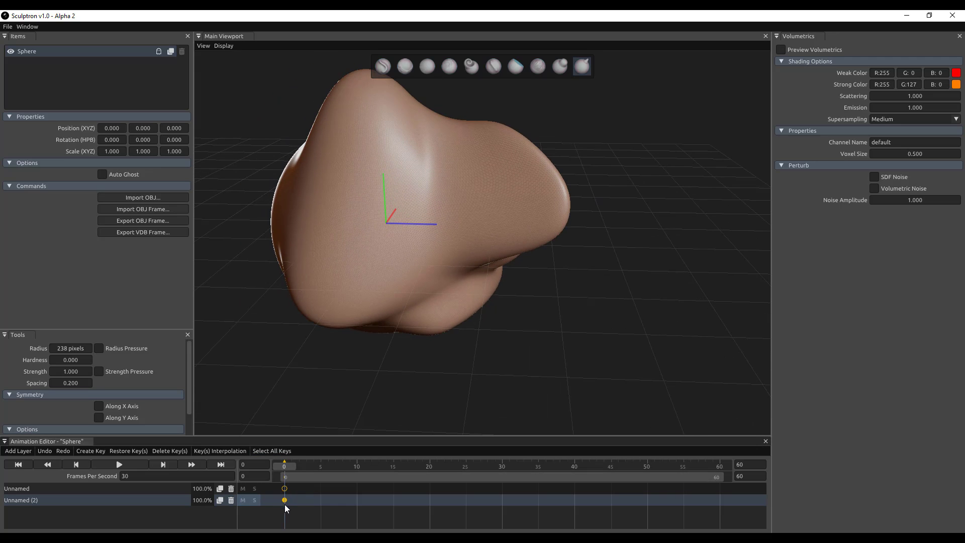
{"action": "mouse_move", "coordinate": [202, 500]}
{"action": "left_mouse_down"}
{"action": "mouse_move", "coordinate": [139, 495]}
{"action": "mouse_move", "coordinate": [196, 497]}
{"action": "mouse_move", "coordinate": [96, 476]}
{"action": "mouse_move", "coordinate": [242, 486]}
{"action": "mouse_move", "coordinate": [244, 505]}
{"action": "mouse_move", "coordinate": [165, 492]}
{"action": "mouse_move", "coordinate": [213, 502]}
{"action": "left_mouse_up"}
Step: Open the Preferences window and place it over the viewport beside the mesh
{"action": "left_click", "coordinate": [28, 27]}
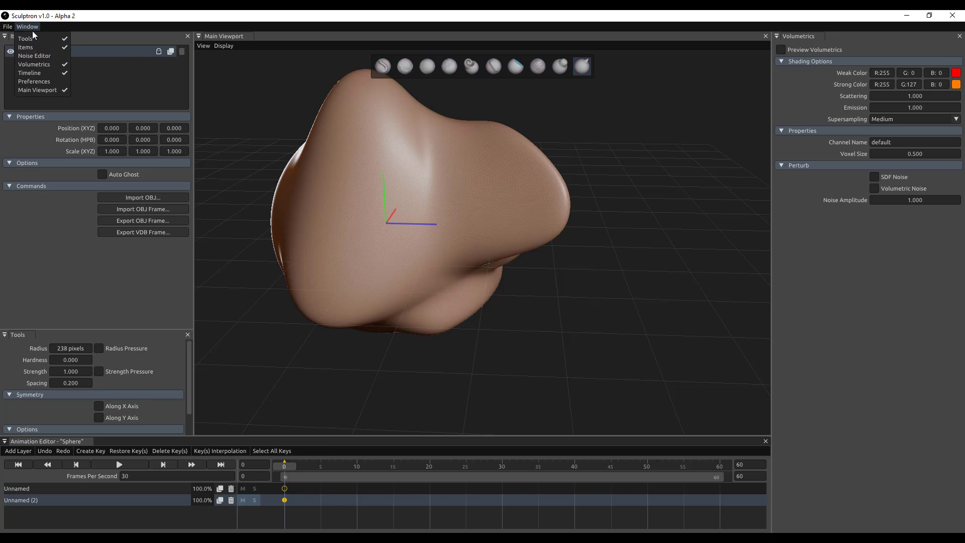
{"action": "left_click", "coordinate": [47, 81]}
{"action": "left_click_drag", "start_coordinate": [160, 62], "coordinate": [672, 222]}
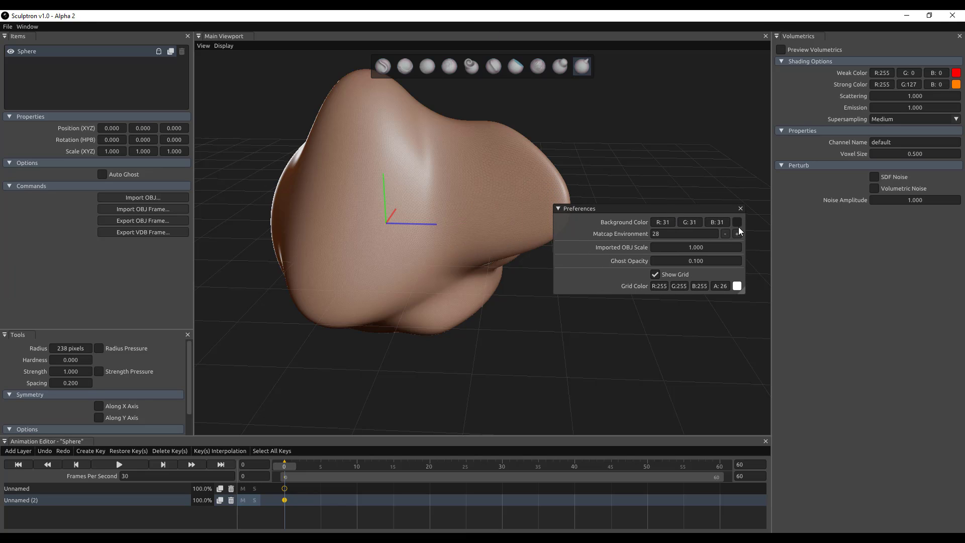
Step: Step through the matcap environments one by one up to number 49
{"action": "left_click", "coordinate": [737, 234]}
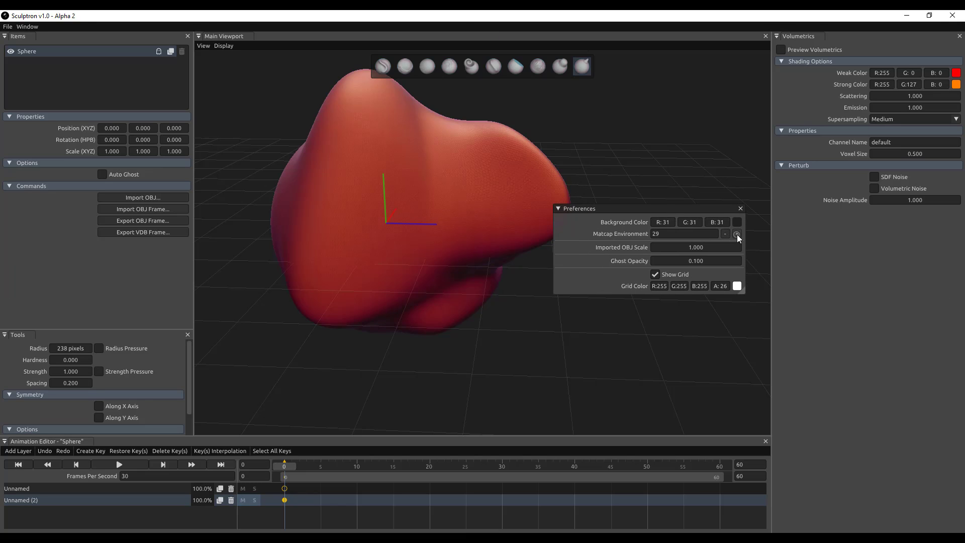
{"action": "left_click", "coordinate": [737, 235]}
{"action": "left_click", "coordinate": [737, 235]}
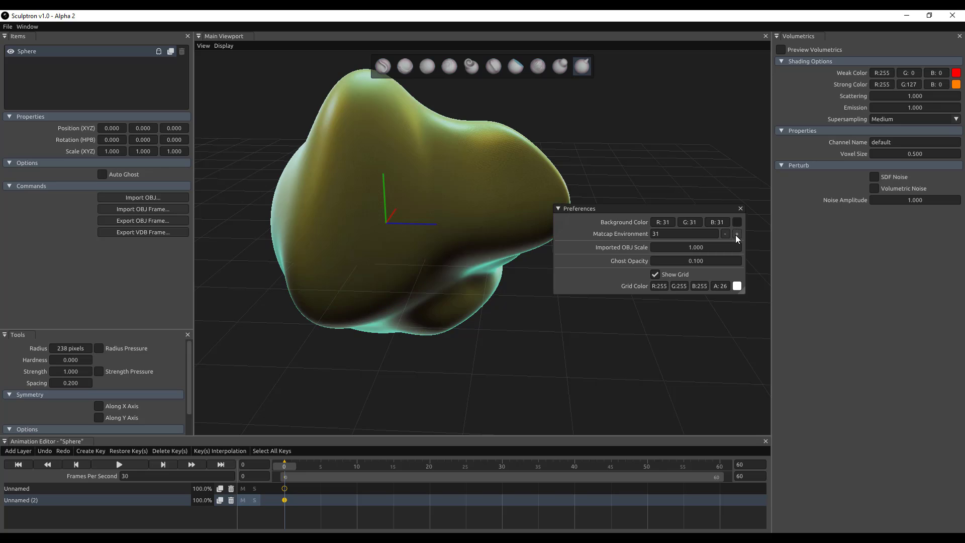
{"action": "left_click", "coordinate": [737, 235]}
{"action": "left_click", "coordinate": [737, 235]}
{"action": "left_click", "coordinate": [737, 234]}
{"action": "left_click", "coordinate": [737, 234]}
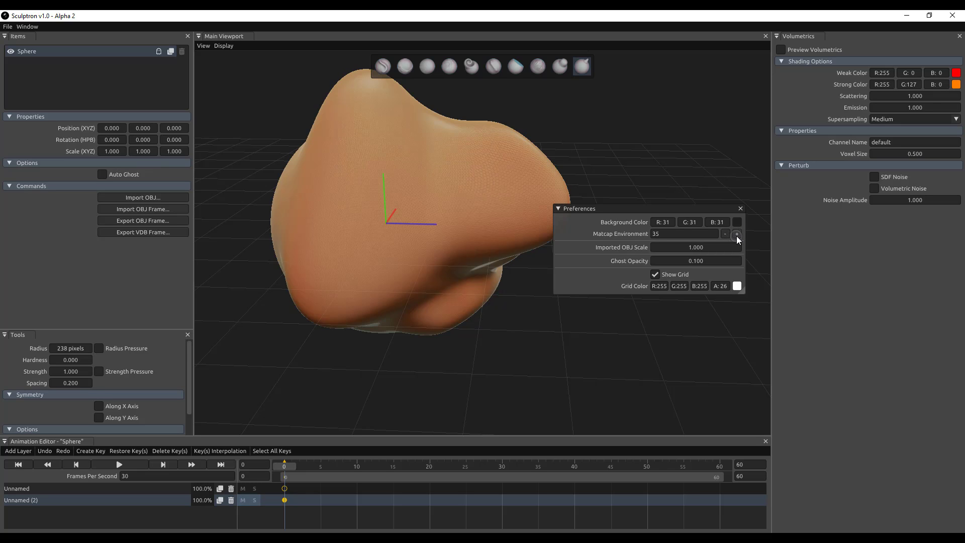
{"action": "left_click", "coordinate": [738, 234]}
{"action": "left_click", "coordinate": [737, 234]}
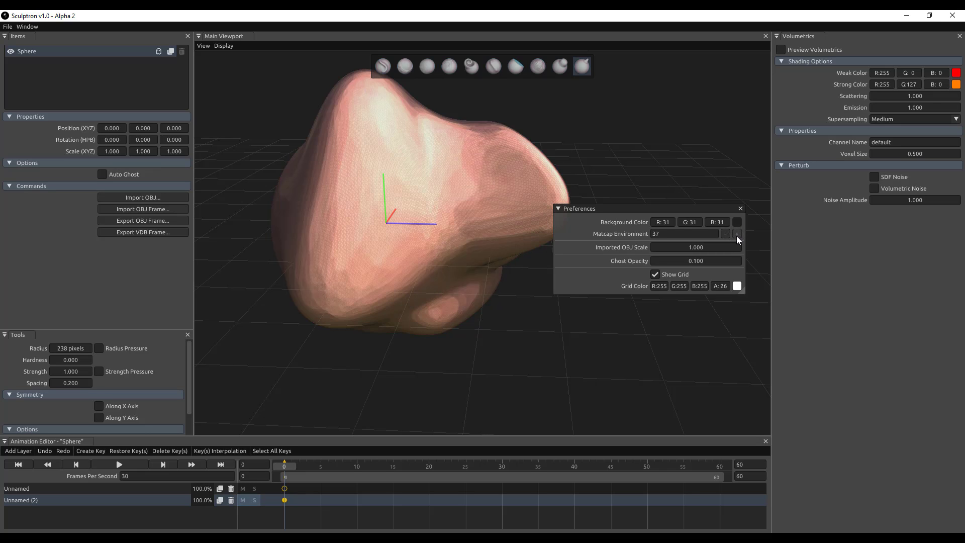
{"action": "left_click", "coordinate": [737, 234]}
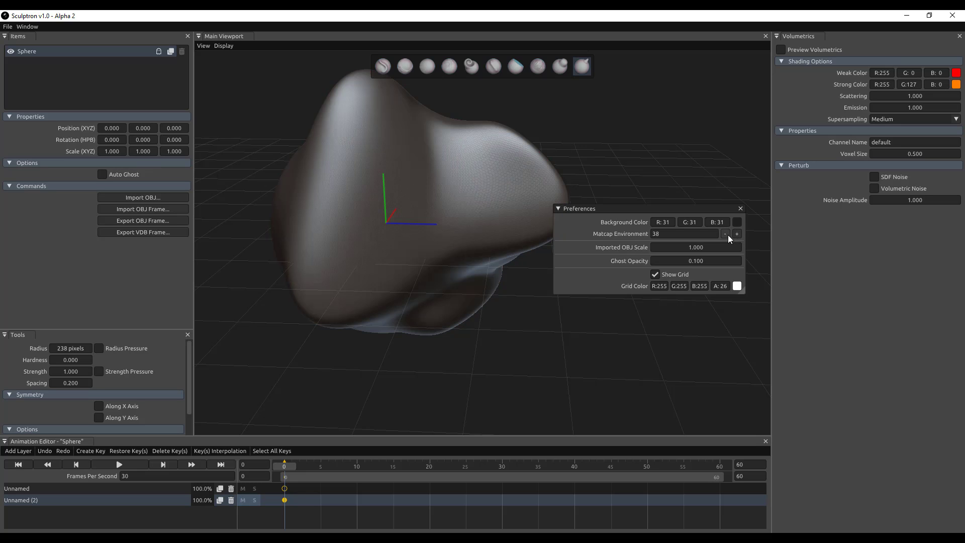
{"action": "left_click", "coordinate": [737, 234]}
{"action": "left_click", "coordinate": [737, 234]}
{"action": "left_click", "coordinate": [737, 234]}
{"action": "left_click", "coordinate": [737, 235]}
{"action": "left_click", "coordinate": [737, 234]}
{"action": "left_click", "coordinate": [737, 234]}
{"action": "left_click", "coordinate": [737, 234]}
{"action": "left_click", "coordinate": [737, 235]}
{"action": "left_click", "coordinate": [738, 234]}
{"action": "left_click", "coordinate": [737, 235]}
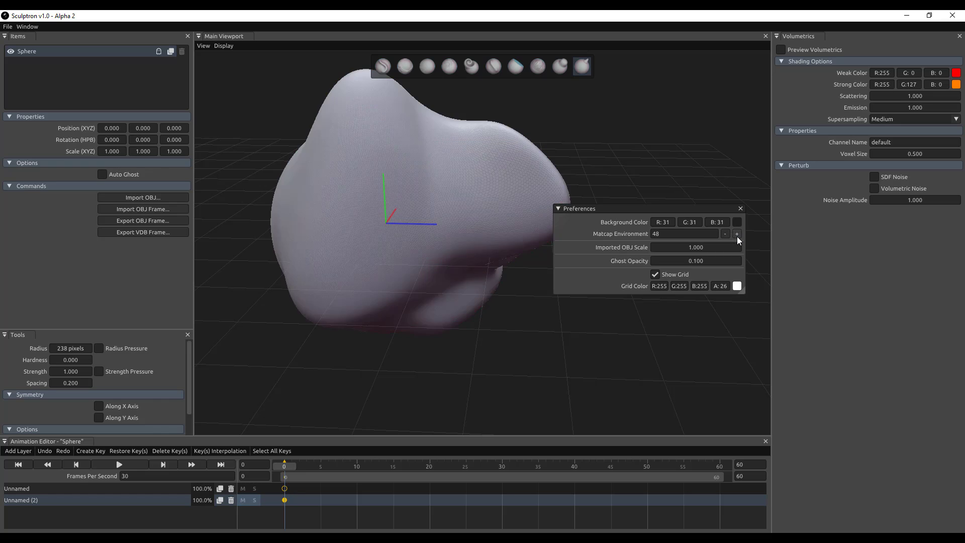
{"action": "left_click", "coordinate": [737, 234]}
Step: Move to frame 10 and pull the mesh's upper area outward to key a new shape on the second layer
{"action": "middle_click_drag", "start_coordinate": [449, 382], "coordinate": [453, 445]}
{"action": "mouse_move", "coordinate": [498, 252]}
{"action": "middle_mouse_down"}
{"action": "mouse_move", "coordinate": [516, 215]}
{"action": "mouse_move", "coordinate": [510, 379]}
{"action": "mouse_move", "coordinate": [650, 347]}
{"action": "mouse_move", "coordinate": [491, 310]}
{"action": "mouse_move", "coordinate": [410, 387]}
{"action": "middle_mouse_up"}
{"action": "left_click_drag", "start_coordinate": [284, 466], "coordinate": [357, 466]}
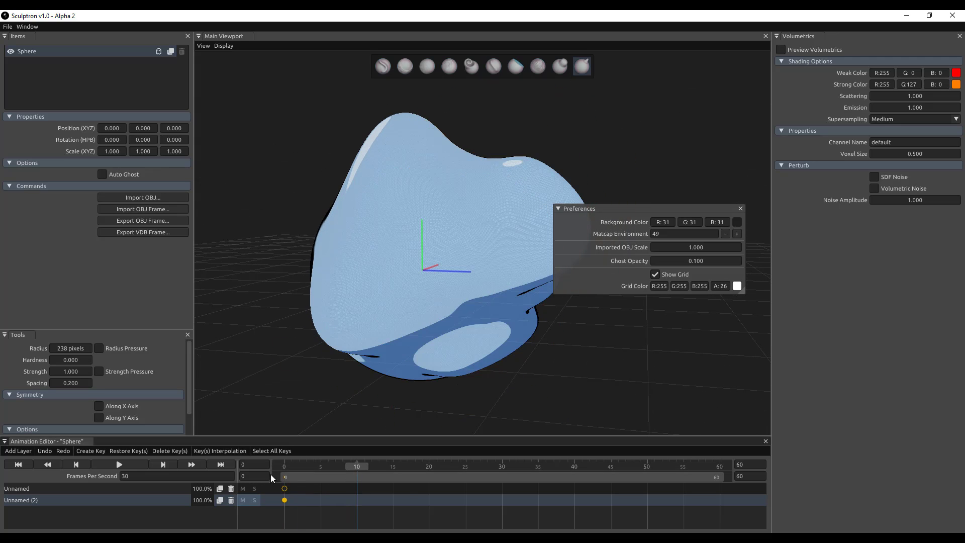
{"action": "mouse_move", "coordinate": [482, 162]}
{"action": "left_mouse_down"}
{"action": "mouse_move", "coordinate": [498, 101]}
{"action": "mouse_move", "coordinate": [442, 101]}
{"action": "mouse_move", "coordinate": [331, 206]}
{"action": "mouse_move", "coordinate": [308, 248]}
{"action": "left_mouse_up"}
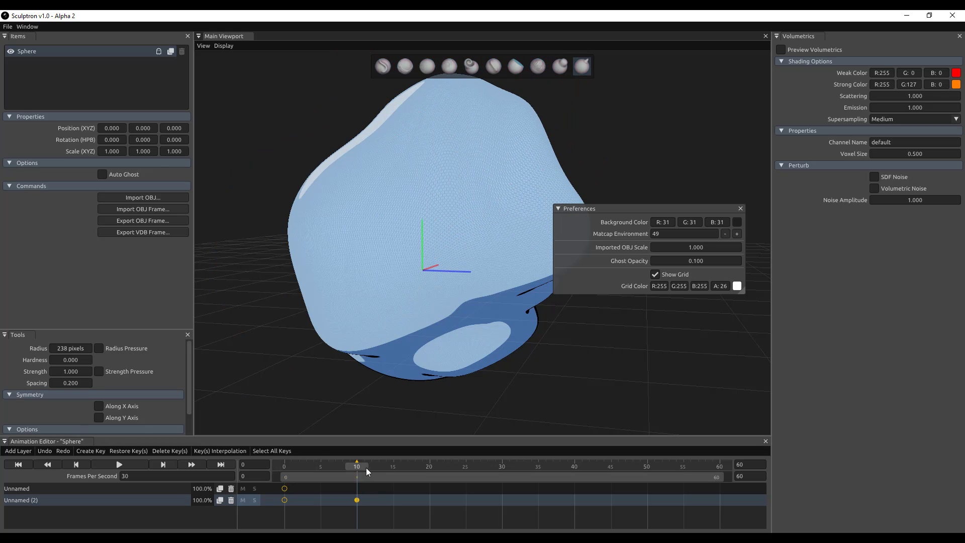
Step: Key two more shapes by pulling one side of the mesh outward at frame 20 and the opposite lower side at frame 30
{"action": "left_click_drag", "start_coordinate": [362, 470], "coordinate": [430, 474]}
{"action": "mouse_move", "coordinate": [463, 375]}
{"action": "left_mouse_down"}
{"action": "mouse_move", "coordinate": [483, 367]}
{"action": "mouse_move", "coordinate": [418, 366]}
{"action": "mouse_move", "coordinate": [368, 425]}
{"action": "left_mouse_up"}
{"action": "left_click_drag", "start_coordinate": [338, 318], "coordinate": [264, 296]}
{"action": "left_click_drag", "start_coordinate": [322, 206], "coordinate": [255, 152]}
{"action": "left_click_drag", "start_coordinate": [476, 469], "coordinate": [504, 472]}
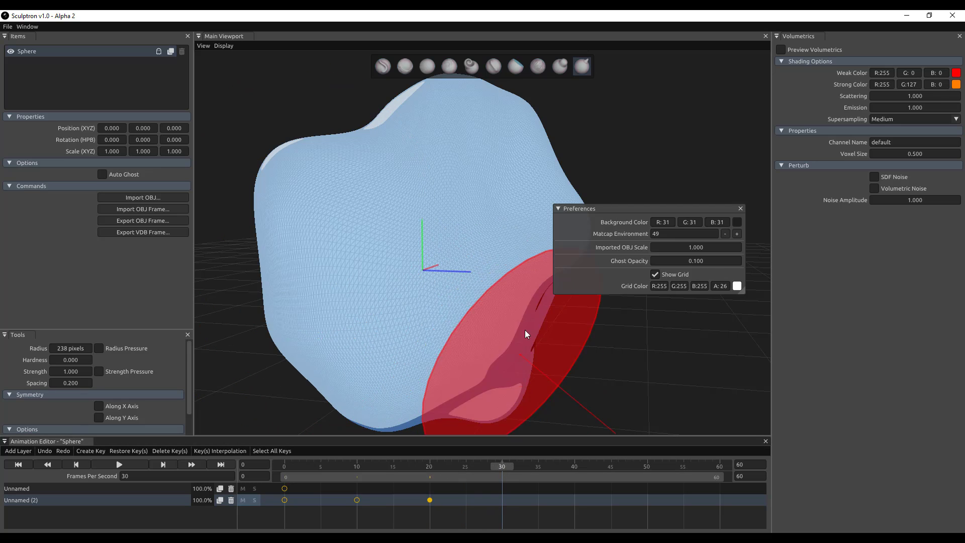
{"action": "left_click_drag", "start_coordinate": [531, 318], "coordinate": [614, 366]}
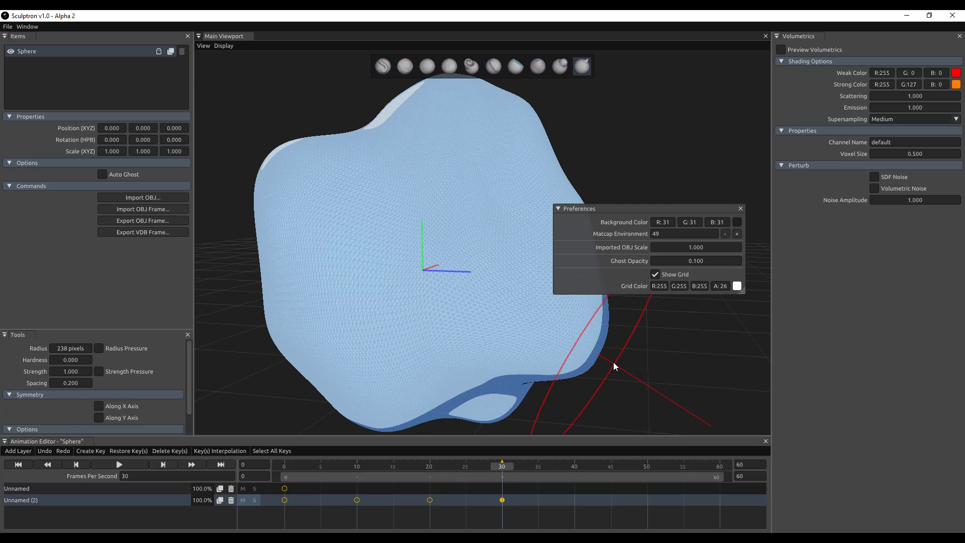
Step: Turn off wireframe shading in the viewport and view the smooth-shaded mesh from another side
{"action": "left_click", "coordinate": [224, 46]}
{"action": "mouse_move", "coordinate": [241, 66]}
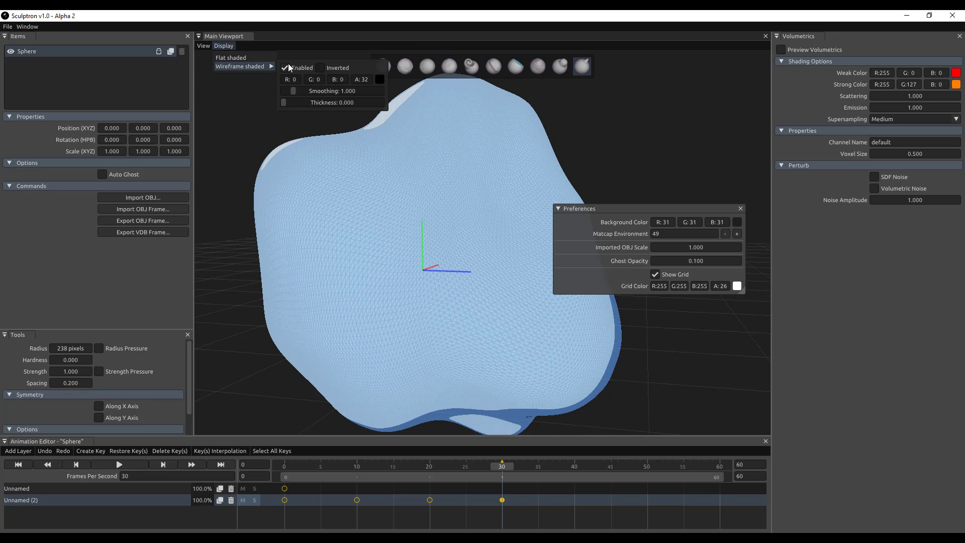
{"action": "left_click", "coordinate": [234, 46]}
{"action": "left_click", "coordinate": [234, 45]}
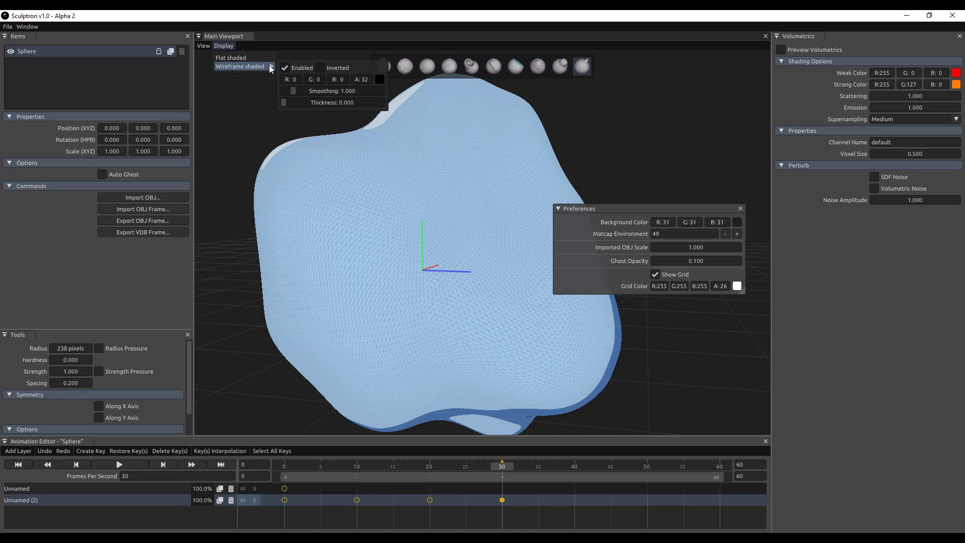
{"action": "left_click", "coordinate": [291, 68]}
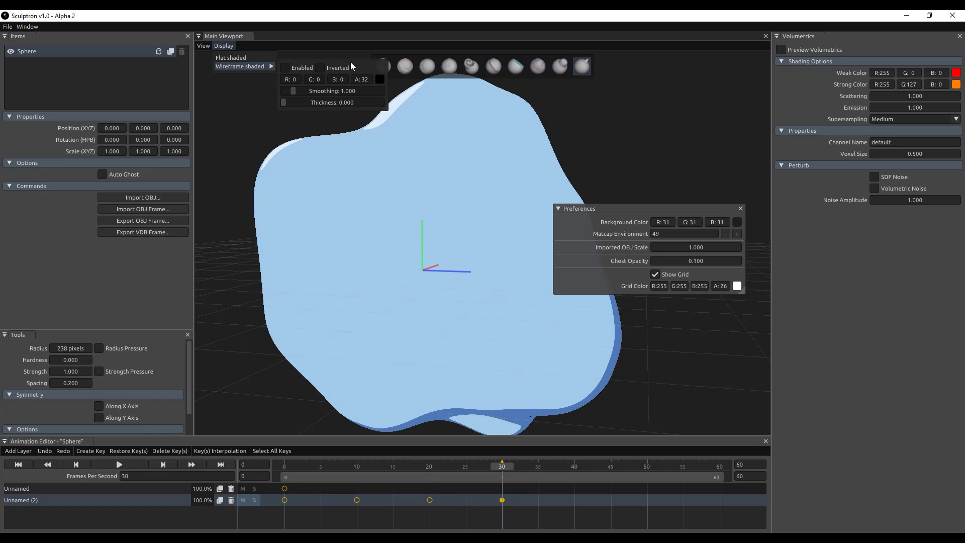
{"action": "left_click", "coordinate": [647, 147]}
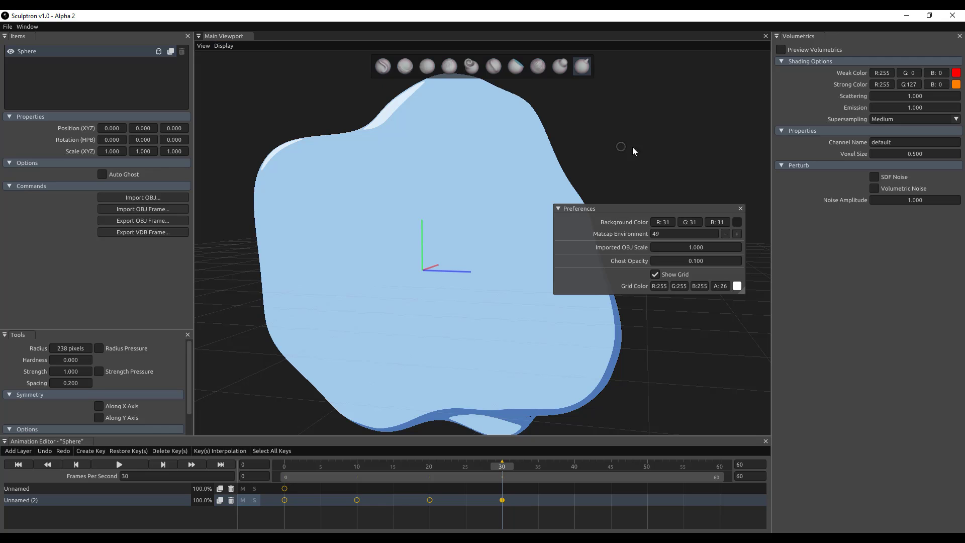
{"action": "middle_click_drag", "start_coordinate": [647, 147], "coordinate": [440, 222]}
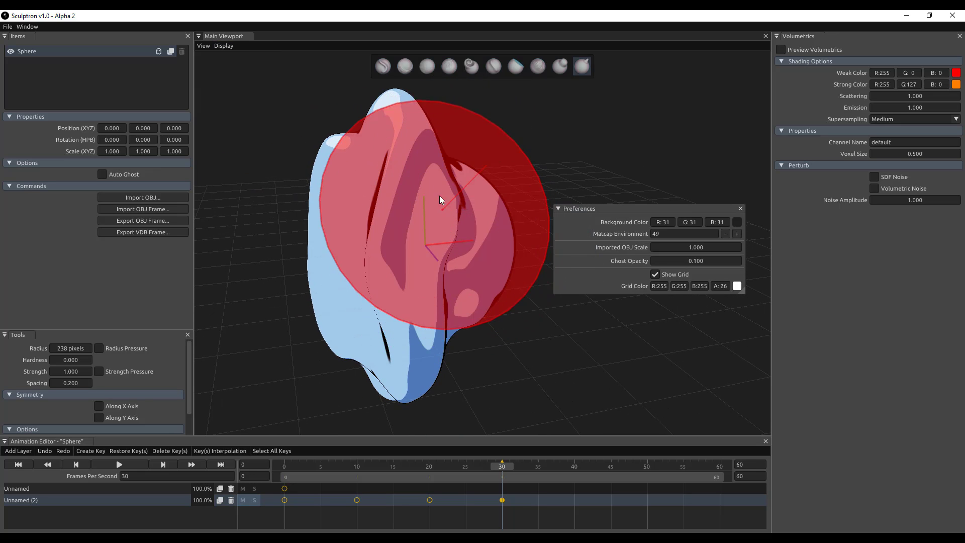
Step: Inspect the mesh from another angle and scrub the animation to frame 36
{"action": "left_click", "coordinate": [428, 66]}
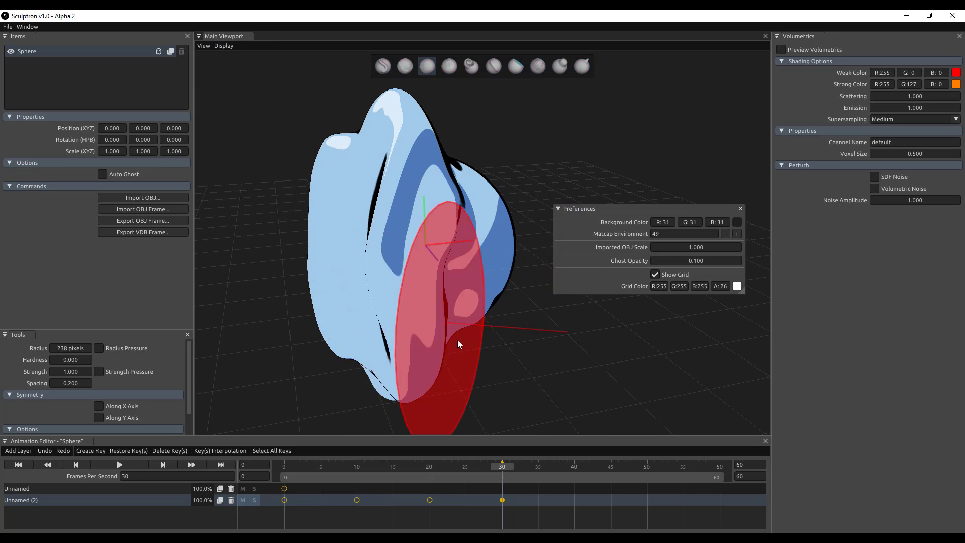
{"action": "mouse_move", "coordinate": [466, 356]}
{"action": "middle_mouse_down"}
{"action": "mouse_move", "coordinate": [583, 364]}
{"action": "mouse_move", "coordinate": [424, 331]}
{"action": "middle_mouse_up"}
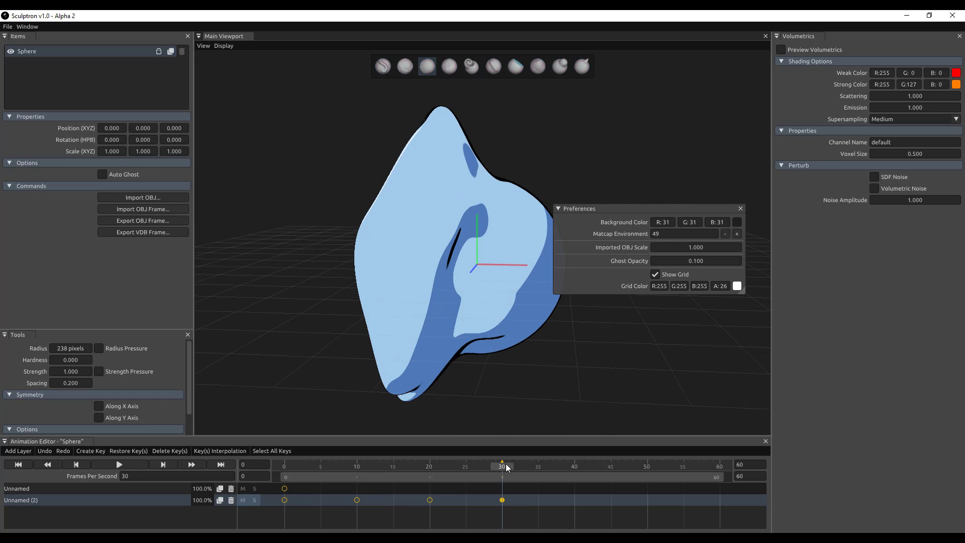
{"action": "mouse_move", "coordinate": [501, 466]}
{"action": "left_mouse_down"}
{"action": "mouse_move", "coordinate": [416, 478]}
{"action": "mouse_move", "coordinate": [256, 472]}
{"action": "mouse_move", "coordinate": [475, 477]}
{"action": "mouse_move", "coordinate": [411, 478]}
{"action": "mouse_move", "coordinate": [449, 469]}
{"action": "mouse_move", "coordinate": [585, 377]}
{"action": "left_mouse_up"}
Step: Turn on the volumetric preview with scattering 2.300 and emission 2.805, and scrub back through the keyed frames
{"action": "left_click", "coordinate": [781, 49]}
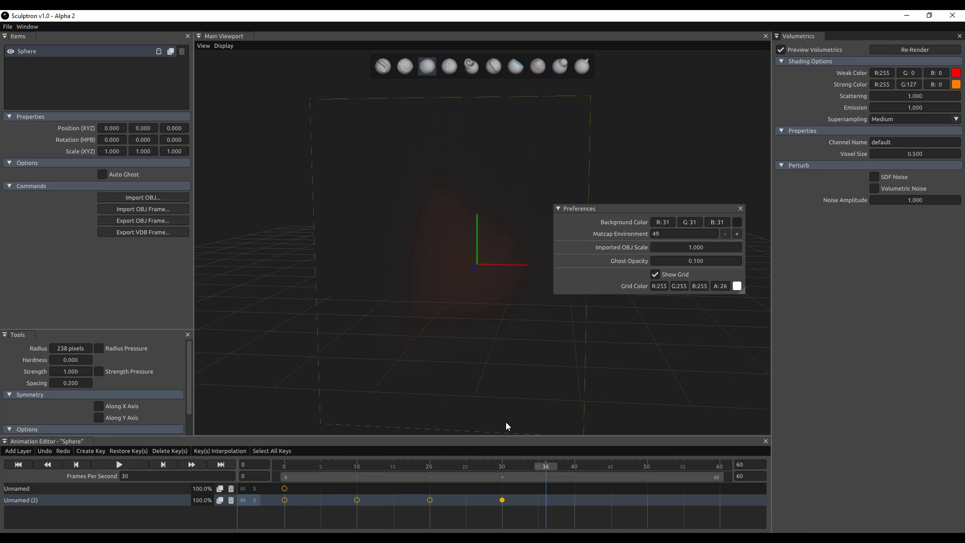
{"action": "left_click_drag", "start_coordinate": [905, 108], "coordinate": [963, 111]}
{"action": "left_click_drag", "start_coordinate": [891, 108], "coordinate": [954, 102]}
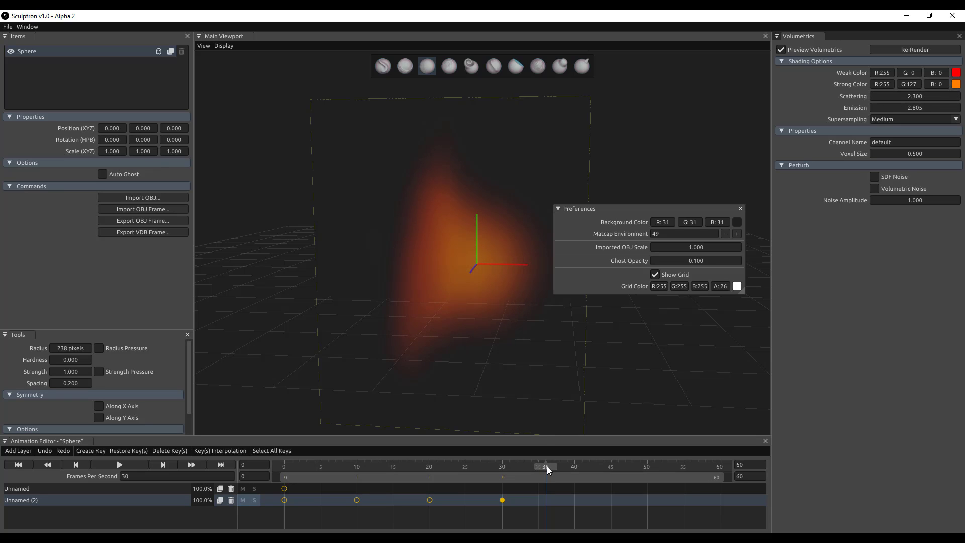
{"action": "left_click_drag", "start_coordinate": [544, 467], "coordinate": [503, 465]}
{"action": "left_click_drag", "start_coordinate": [434, 483], "coordinate": [359, 464]}
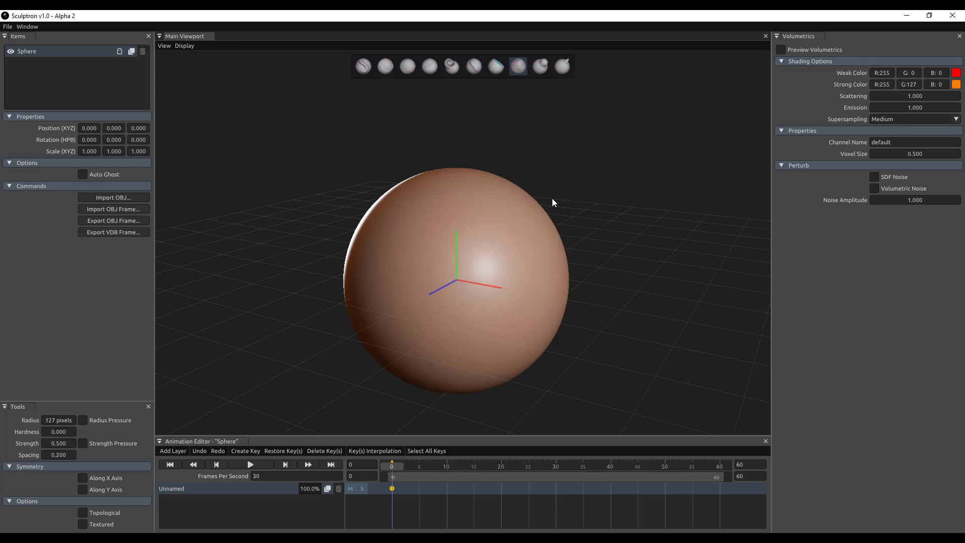
Step: Open the Noise Editor and set the brush noise type to Perlin
{"action": "left_click", "coordinate": [28, 26]}
{"action": "left_click", "coordinate": [38, 57]}
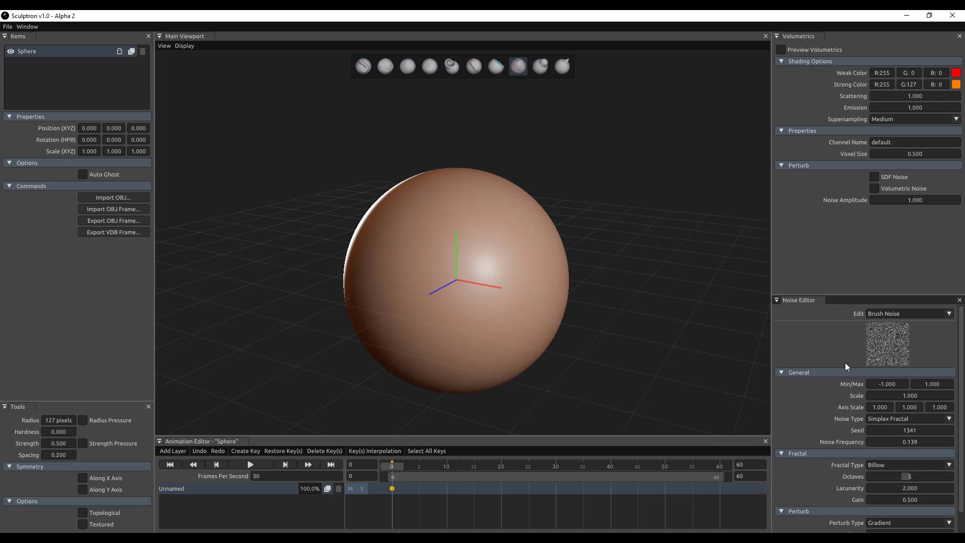
{"action": "left_click", "coordinate": [895, 418]}
{"action": "left_click", "coordinate": [891, 436]}
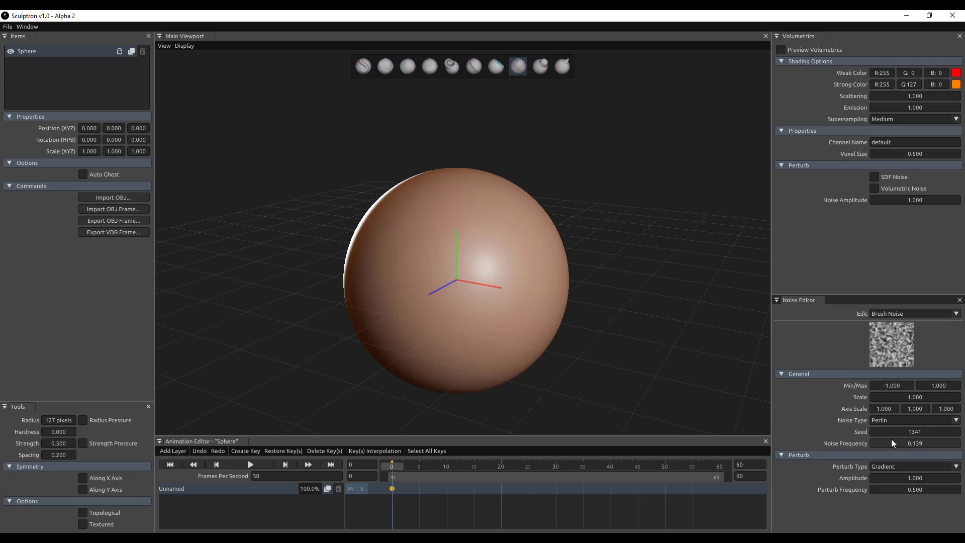
Step: Sculpt a circular ridge around the front of the sphere at frame 0
{"action": "left_click", "coordinate": [364, 66]}
{"action": "left_click_drag", "start_coordinate": [547, 291], "coordinate": [518, 274]}
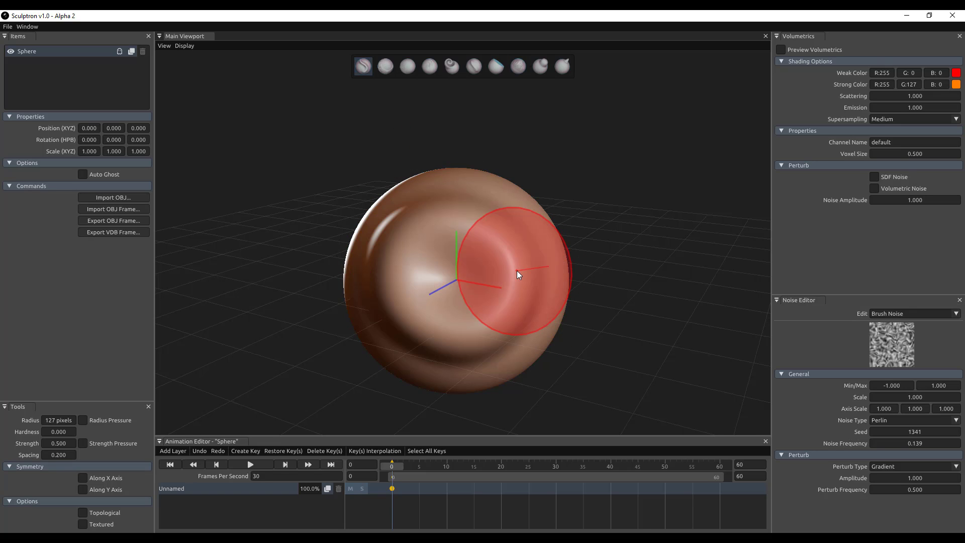
Step: Review the project's import and export commands for OBJ, MDD and VDB files
{"action": "left_click", "coordinate": [7, 27]}
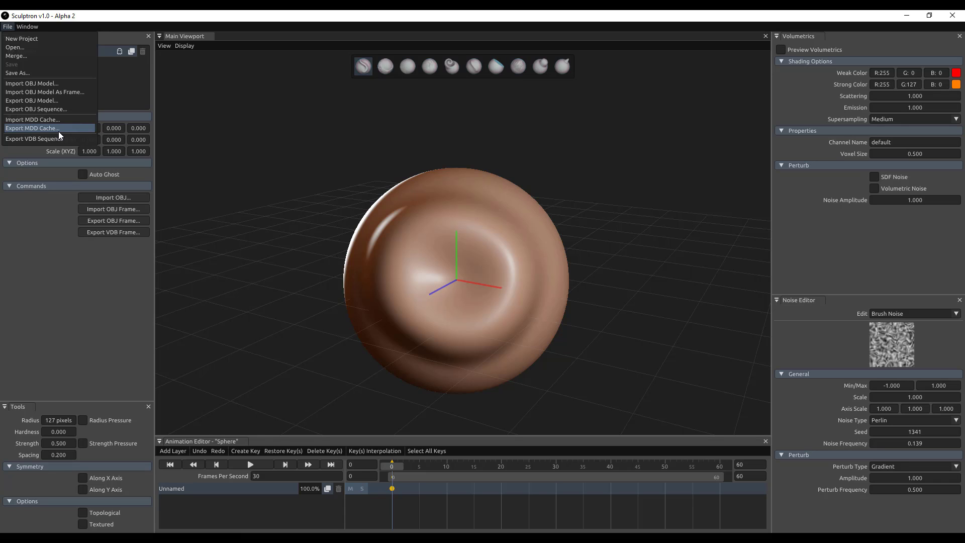
{"action": "left_click", "coordinate": [527, 151]}
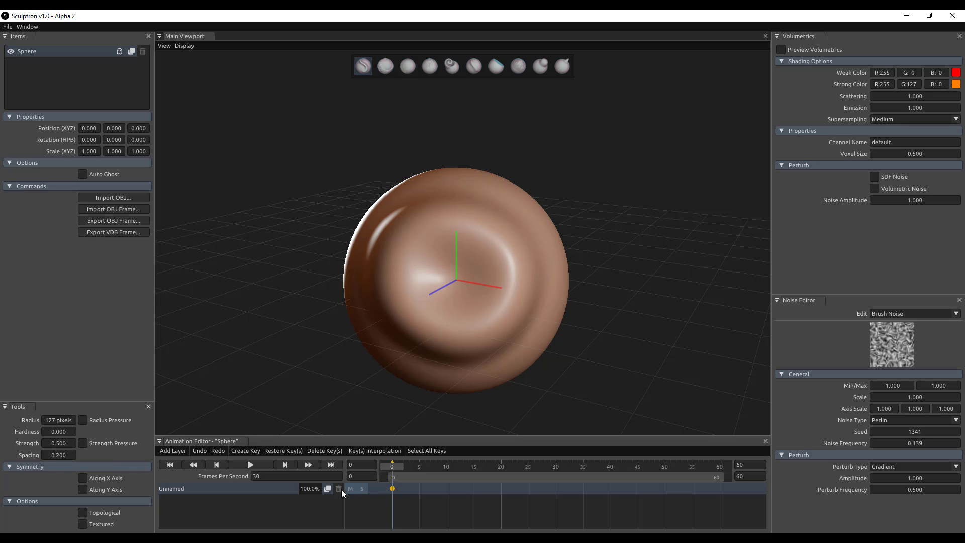
Step: Sculpt another raised area on a different side of the sphere at frame 0
{"action": "left_click_drag", "start_coordinate": [557, 176], "coordinate": [505, 195]}
{"action": "mouse_move", "coordinate": [420, 205]}
{"action": "left_mouse_down"}
{"action": "mouse_move", "coordinate": [395, 270]}
{"action": "mouse_move", "coordinate": [516, 334]}
{"action": "mouse_move", "coordinate": [420, 266]}
{"action": "mouse_move", "coordinate": [495, 227]}
{"action": "left_mouse_up"}
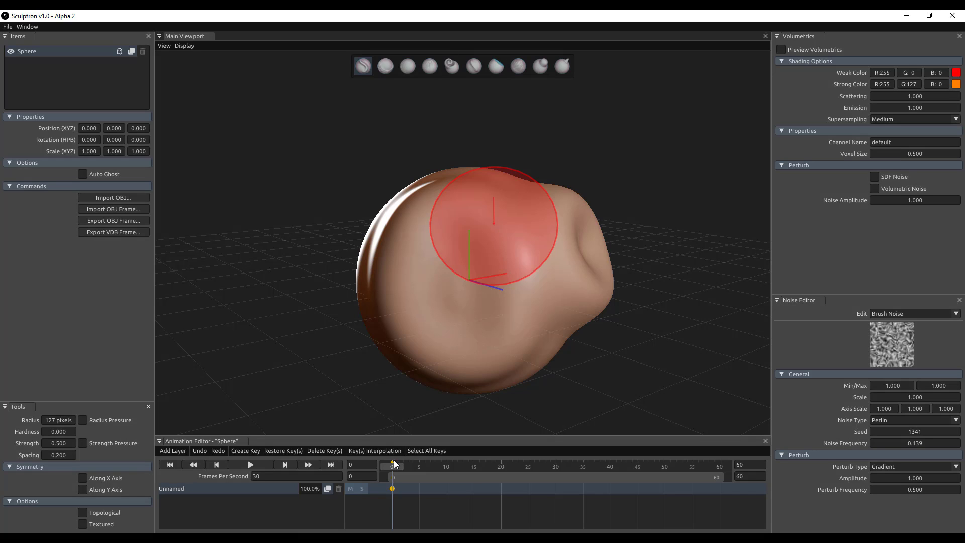
Step: Move to frame 10 and key a new shape by sculpting curved ridges on several sides of the sphere
{"action": "left_click", "coordinate": [446, 466]}
{"action": "left_click_drag", "start_coordinate": [458, 274], "coordinate": [503, 226]}
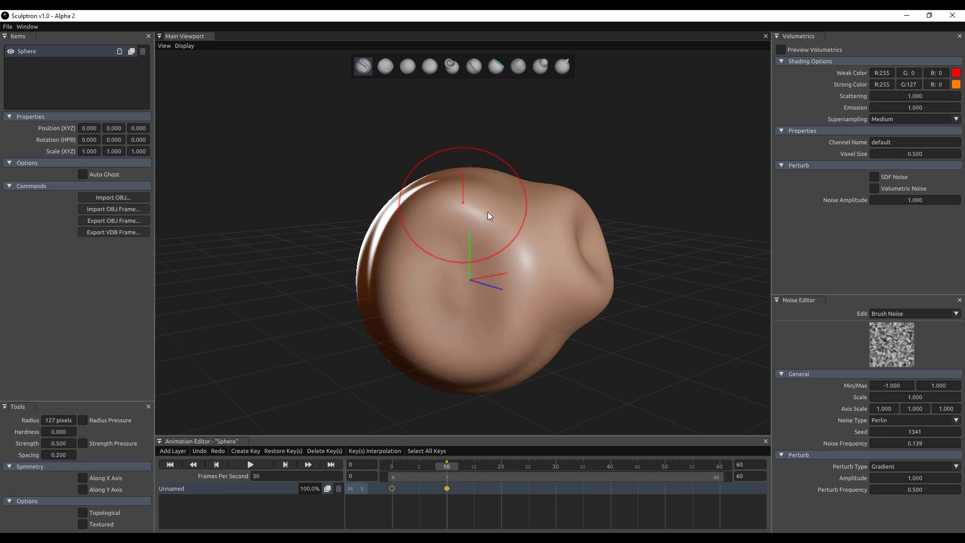
{"action": "left_click_drag", "start_coordinate": [399, 334], "coordinate": [497, 225]}
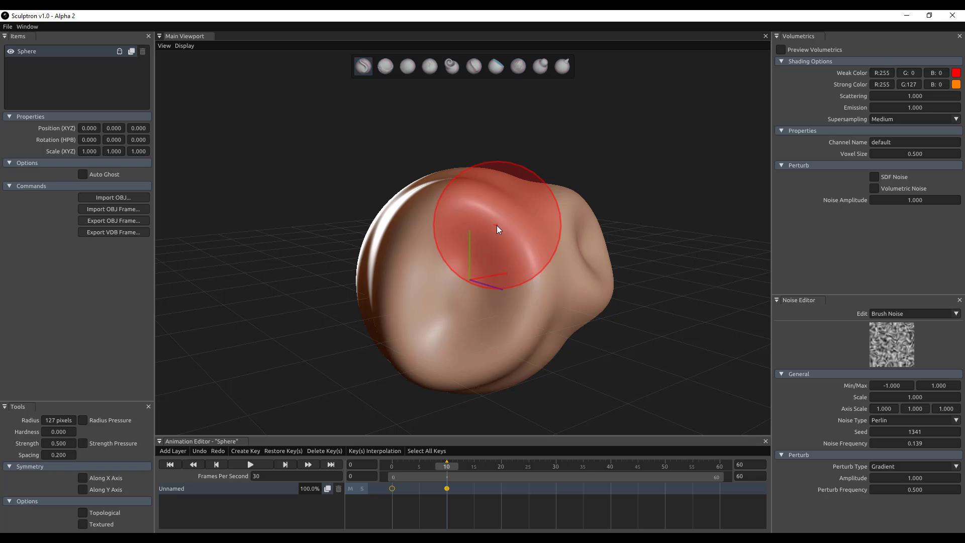
{"action": "left_click_drag", "start_coordinate": [625, 153], "coordinate": [417, 210]}
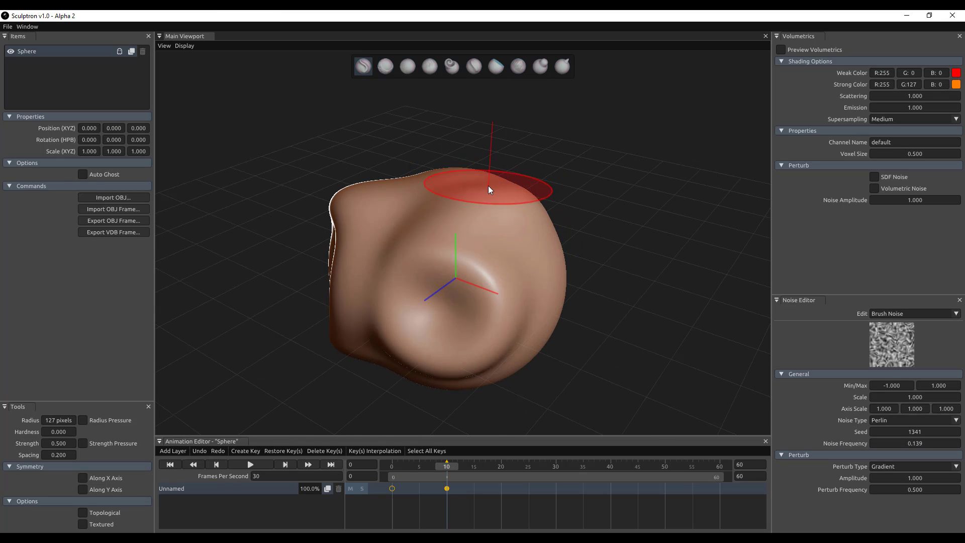
{"action": "left_click_drag", "start_coordinate": [569, 208], "coordinate": [478, 182]}
{"action": "mouse_move", "coordinate": [453, 249]}
{"action": "left_mouse_down"}
{"action": "mouse_move", "coordinate": [427, 286]}
{"action": "mouse_move", "coordinate": [521, 254]}
{"action": "mouse_move", "coordinate": [471, 335]}
{"action": "left_mouse_up"}
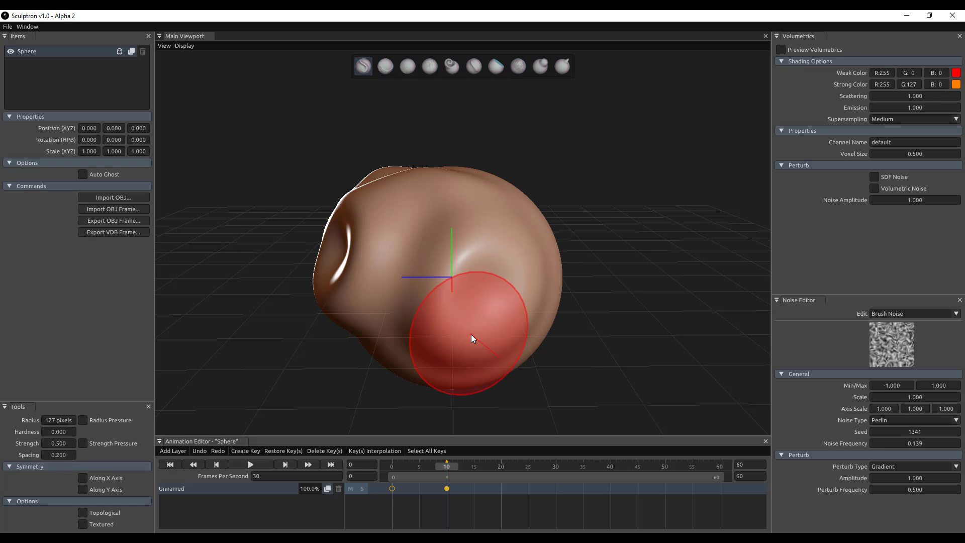
Step: Switch to the web browser and show the Mush3D – Time Based Sculpting page
{"action": "left_click", "coordinate": [898, 19]}
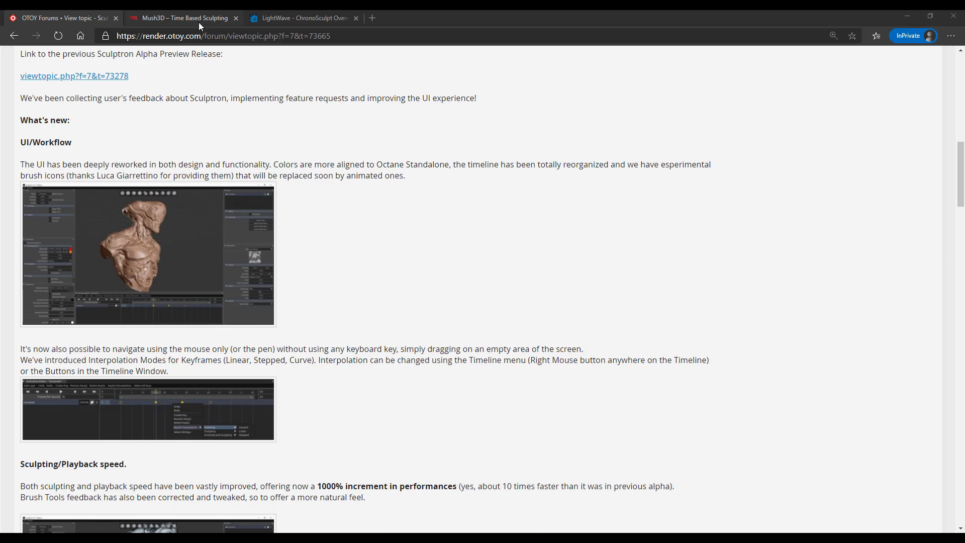
{"action": "left_click", "coordinate": [198, 20]}
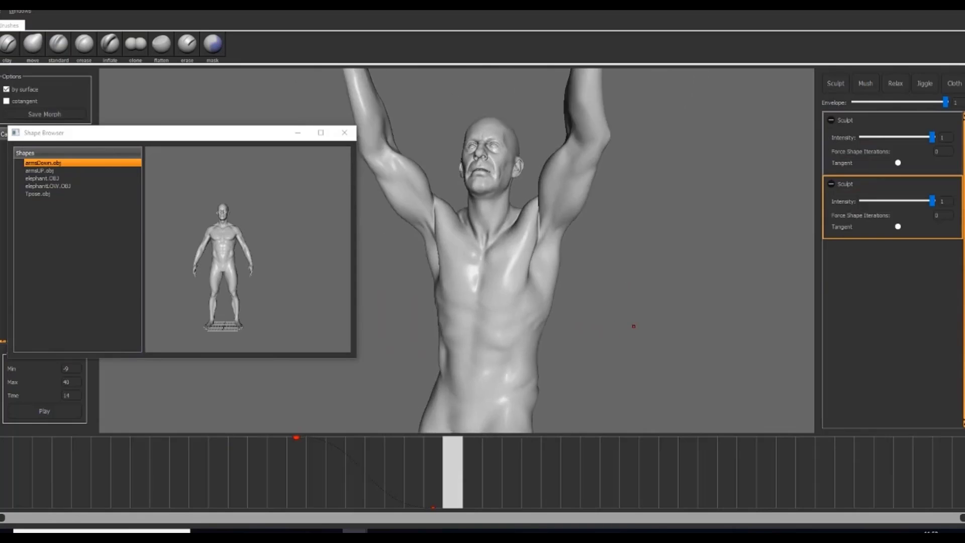
Step: Add a Jiggle layer to the figure and paint its mask over the chest and both upper arms
{"action": "left_click", "coordinate": [926, 83]}
{"action": "left_click", "coordinate": [213, 47]}
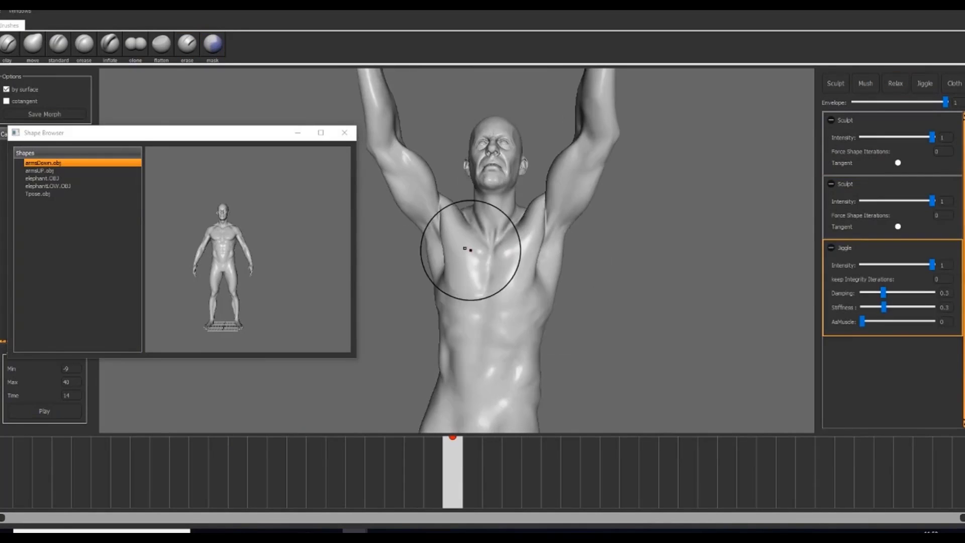
{"action": "mouse_move", "coordinate": [468, 241]}
{"action": "left_mouse_down"}
{"action": "mouse_move", "coordinate": [461, 272]}
{"action": "mouse_move", "coordinate": [463, 251]}
{"action": "mouse_move", "coordinate": [523, 266]}
{"action": "mouse_move", "coordinate": [518, 297]}
{"action": "left_mouse_up"}
{"action": "middle_click_drag", "start_coordinate": [578, 220], "coordinate": [557, 291]}
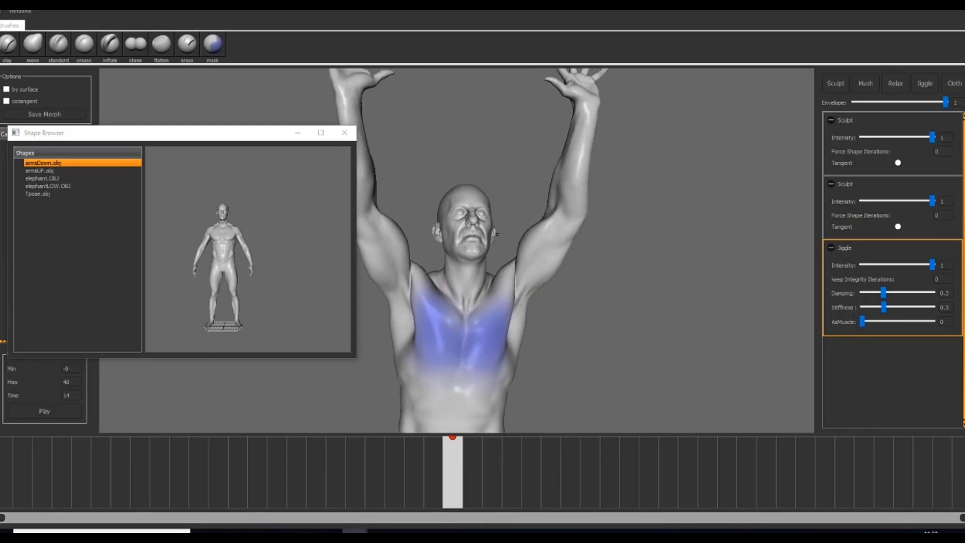
{"action": "left_click_drag", "start_coordinate": [546, 232], "coordinate": [542, 261]}
{"action": "left_click_drag", "start_coordinate": [407, 256], "coordinate": [399, 232]}
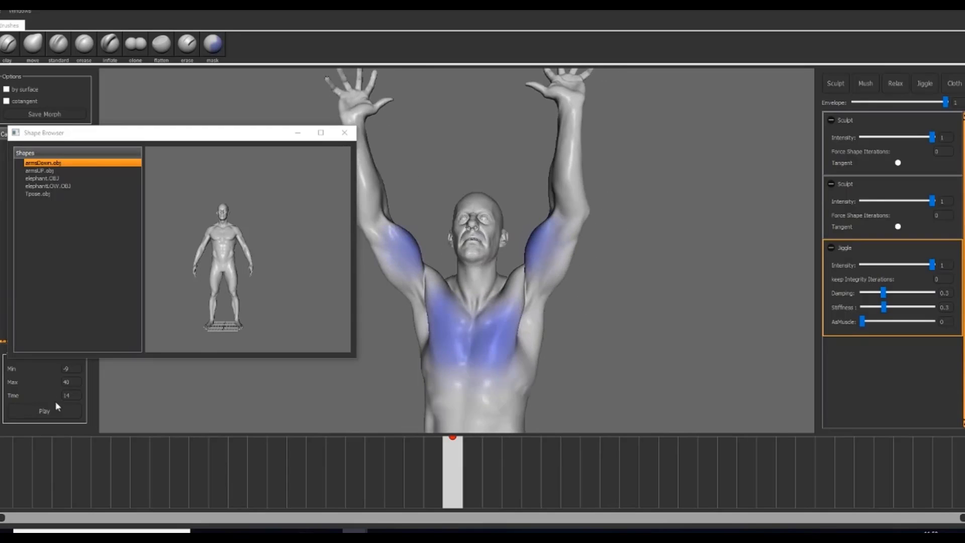
Step: Play the animation with the jiggle, set AsMuscle to 0.28 and play it again
{"action": "left_click", "coordinate": [28, 411]}
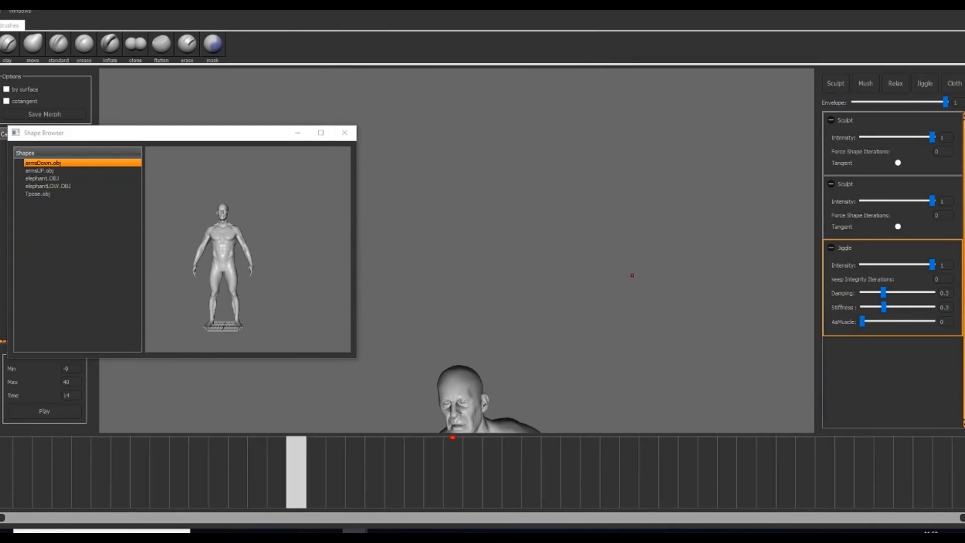
{"action": "left_click_drag", "start_coordinate": [862, 321], "coordinate": [881, 322]}
{"action": "left_click", "coordinate": [51, 412]}
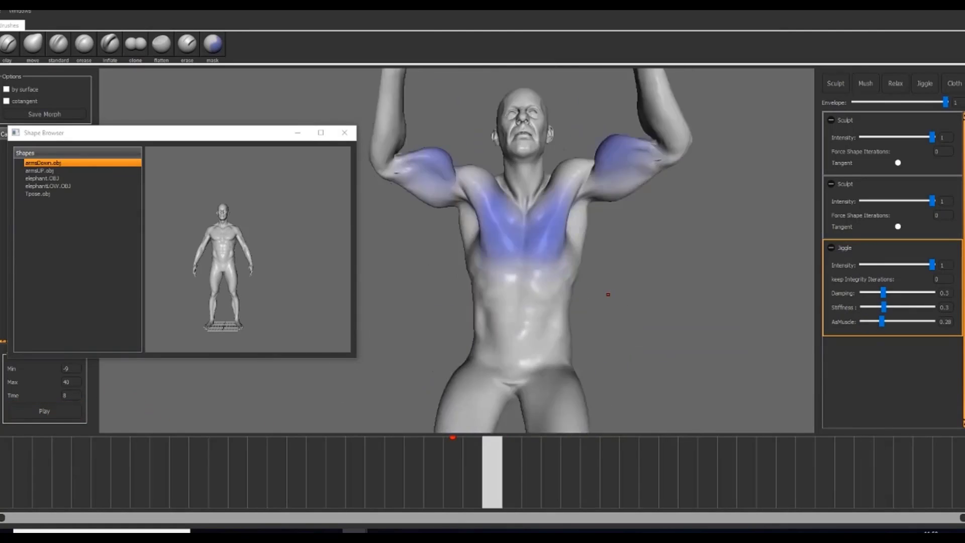
Step: Set the Jiggle layer's AsMuscle to 0.16 and play the animation with the wireframe displayed
{"action": "left_click_drag", "start_coordinate": [881, 322], "coordinate": [874, 321]}
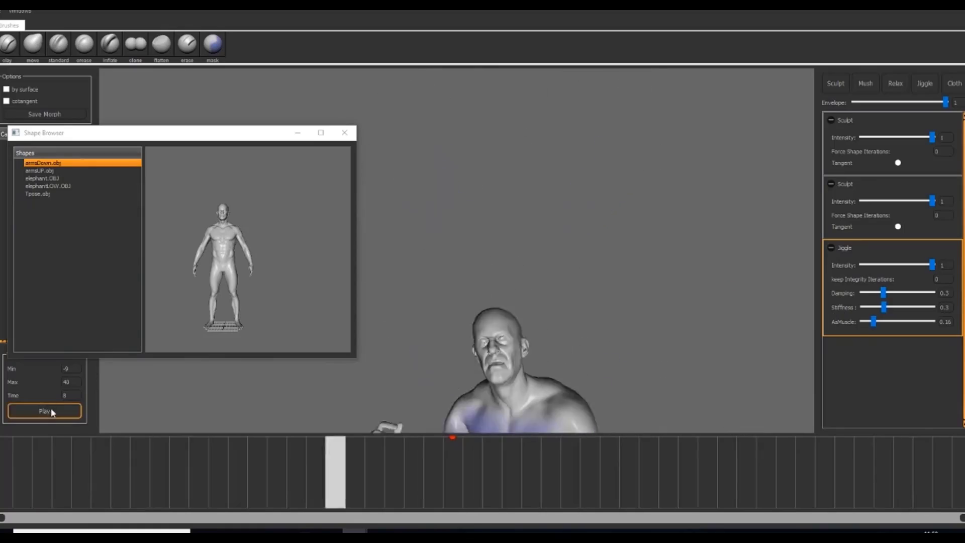
{"action": "left_click", "coordinate": [51, 411]}
{"action": "key", "text": "w"}
{"action": "left_click_drag", "start_coordinate": [569, 472], "coordinate": [21, 427]}
{"action": "left_click", "coordinate": [45, 416]}
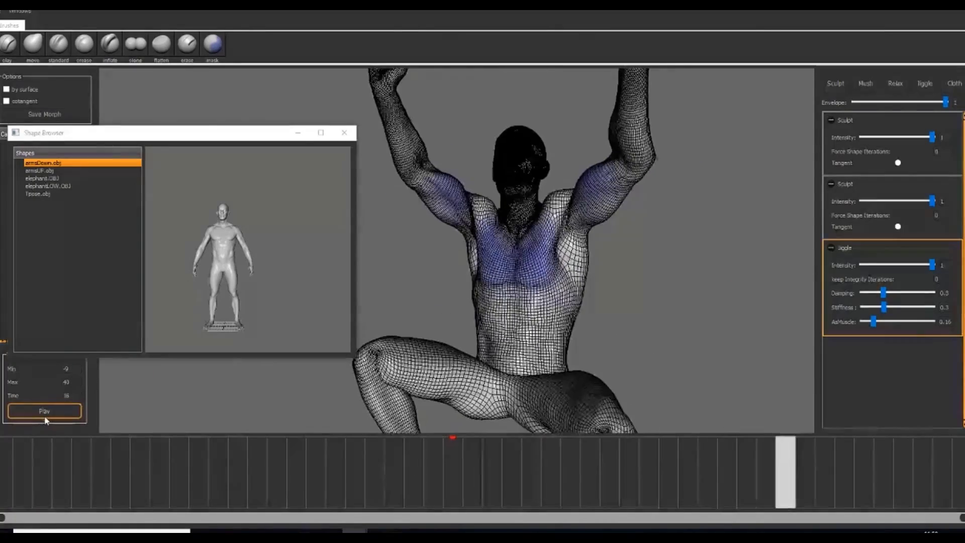
{"action": "left_click", "coordinate": [44, 416]}
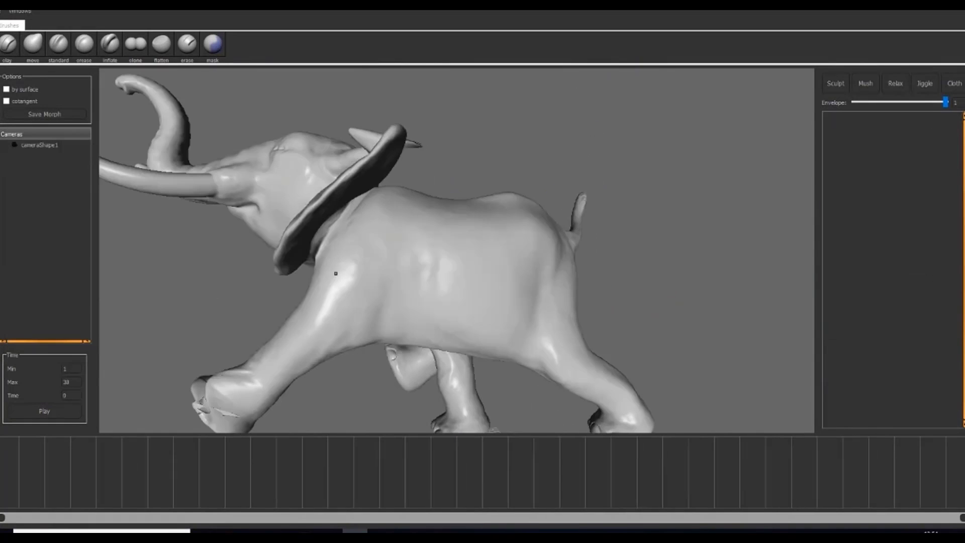
Step: Add a Sculpt layer to the elephant model
{"action": "left_click", "coordinate": [836, 83]}
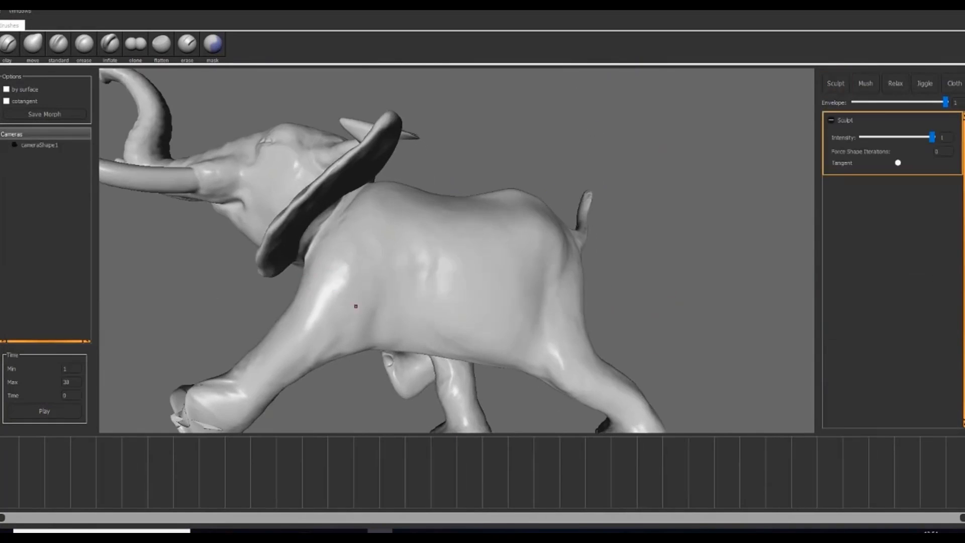